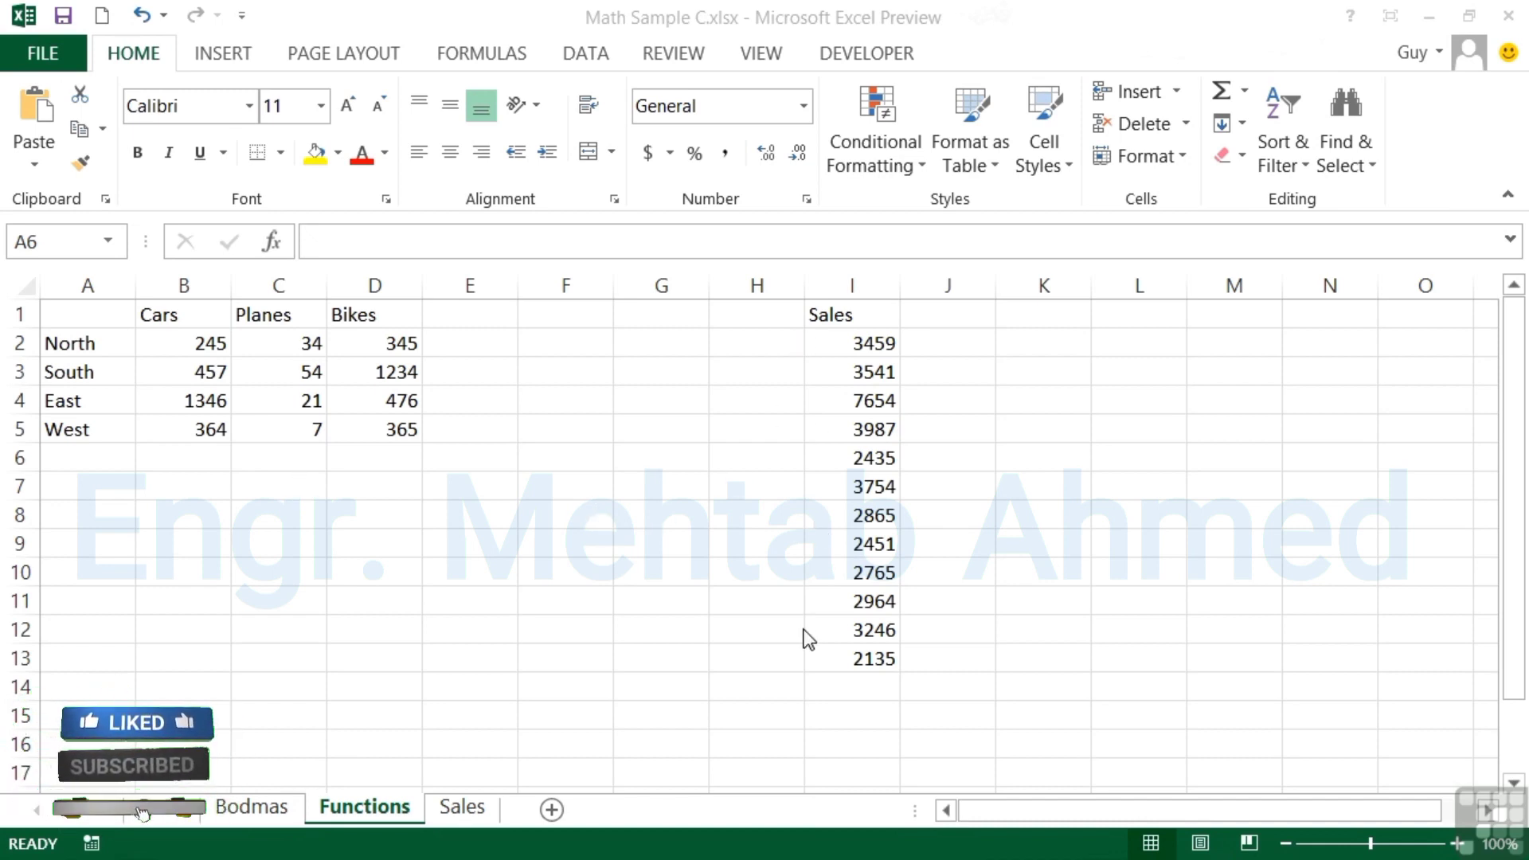
# Label cell A6 'Total' for the totals row
pyautogui.click(95, 455)
pyautogui.write('Total')
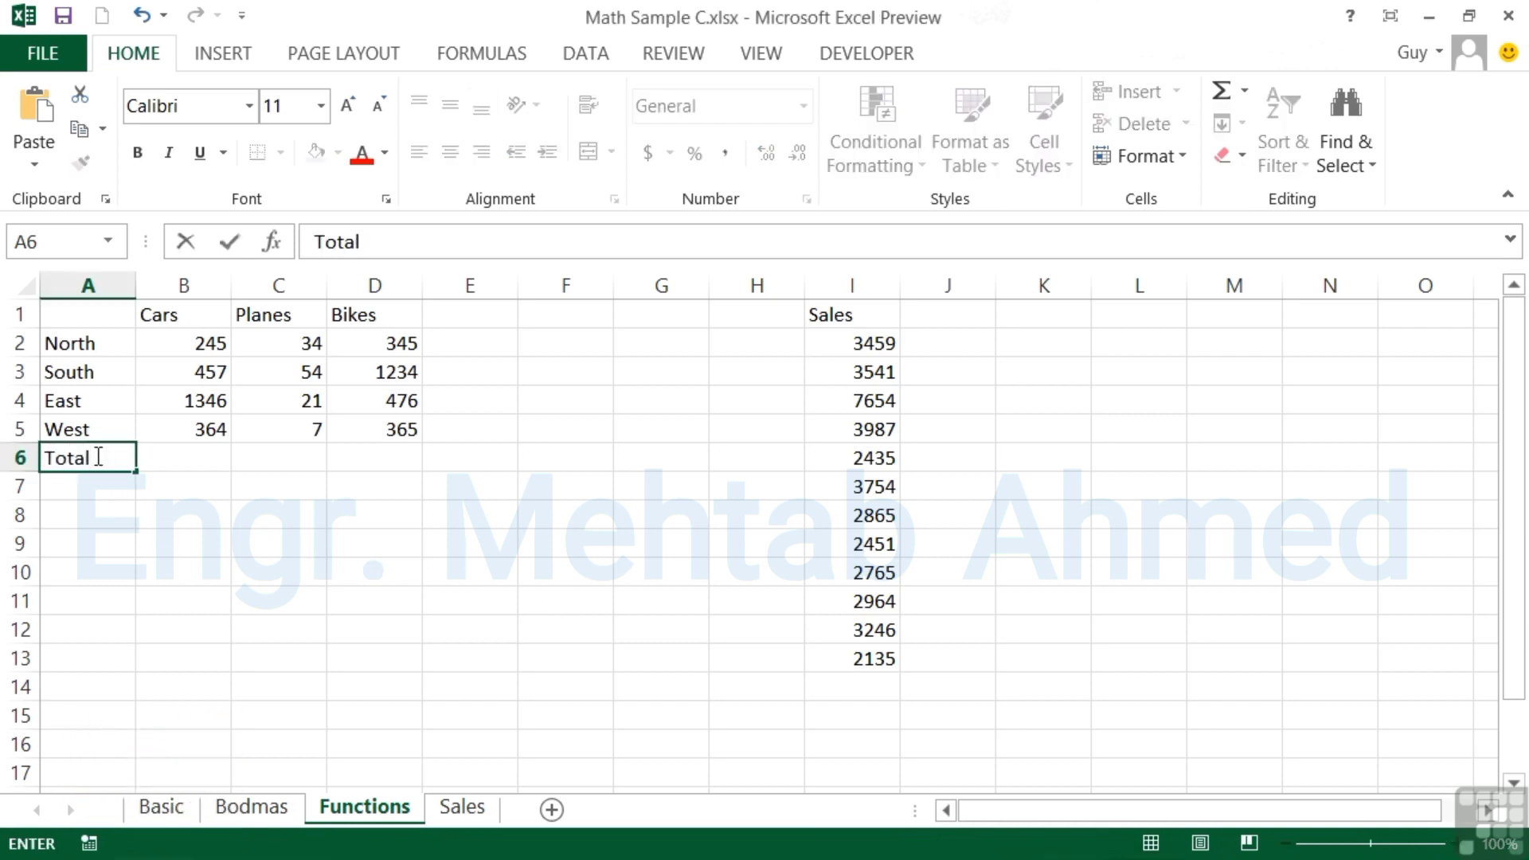
pyautogui.press('Tab')
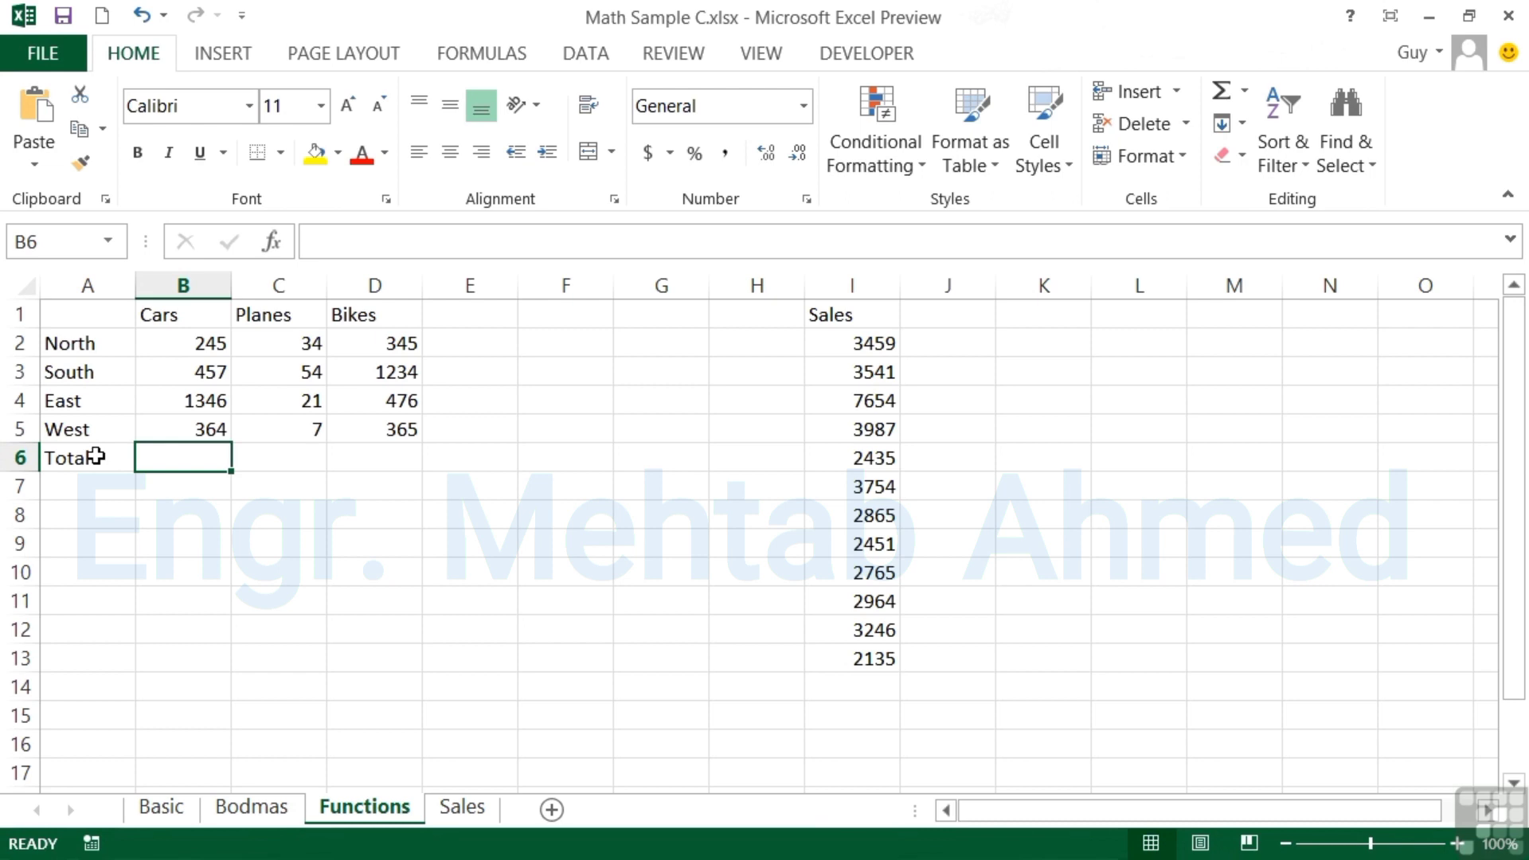
# Enter =B2+B3+B4+B5 in B6 to total Cars as 2412
pyautogui.write('=')
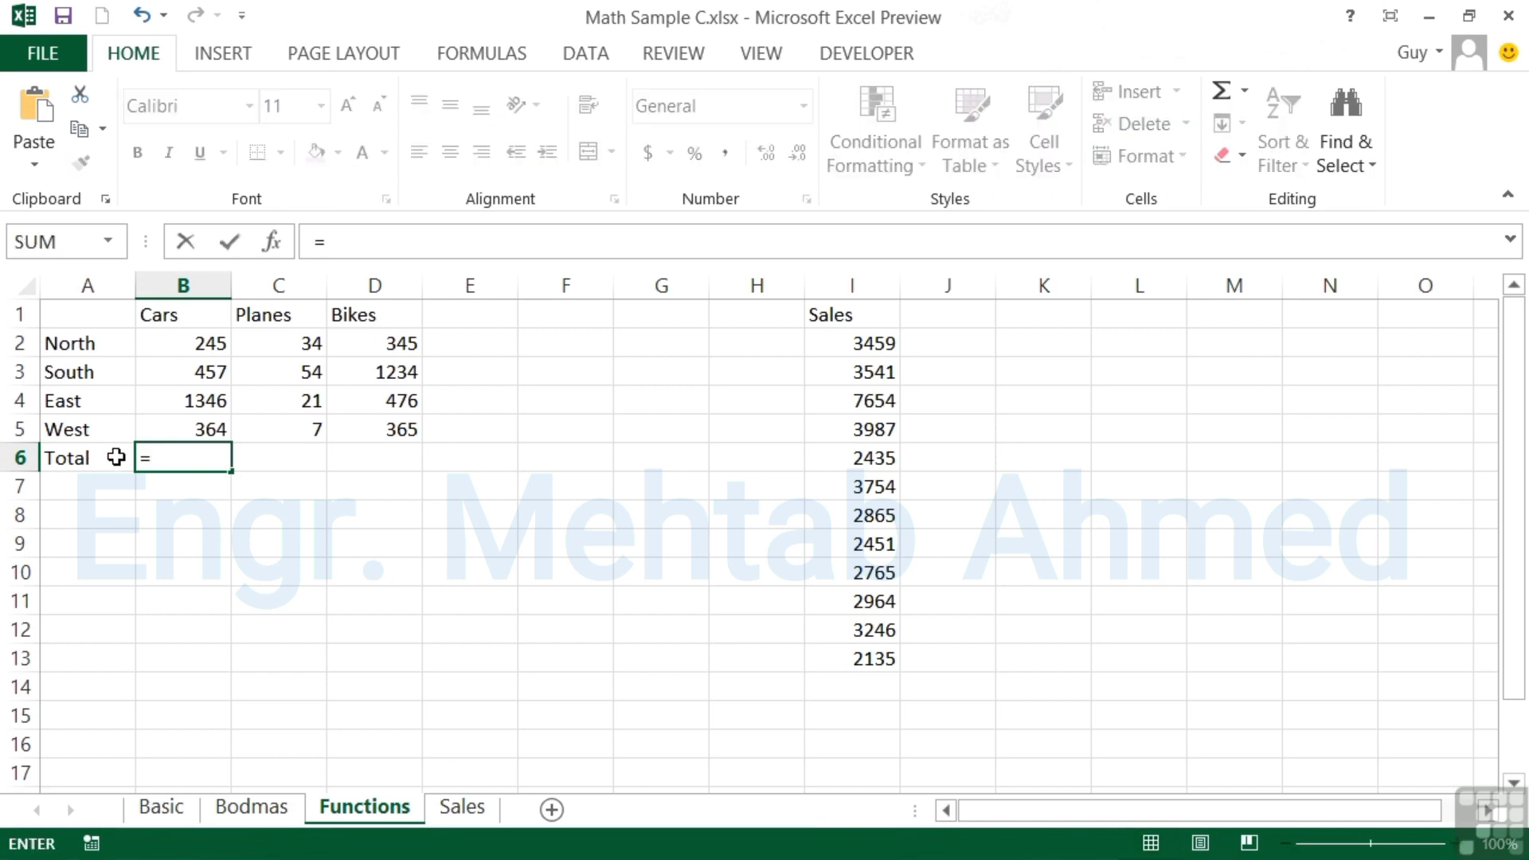
pyautogui.click(195, 341)
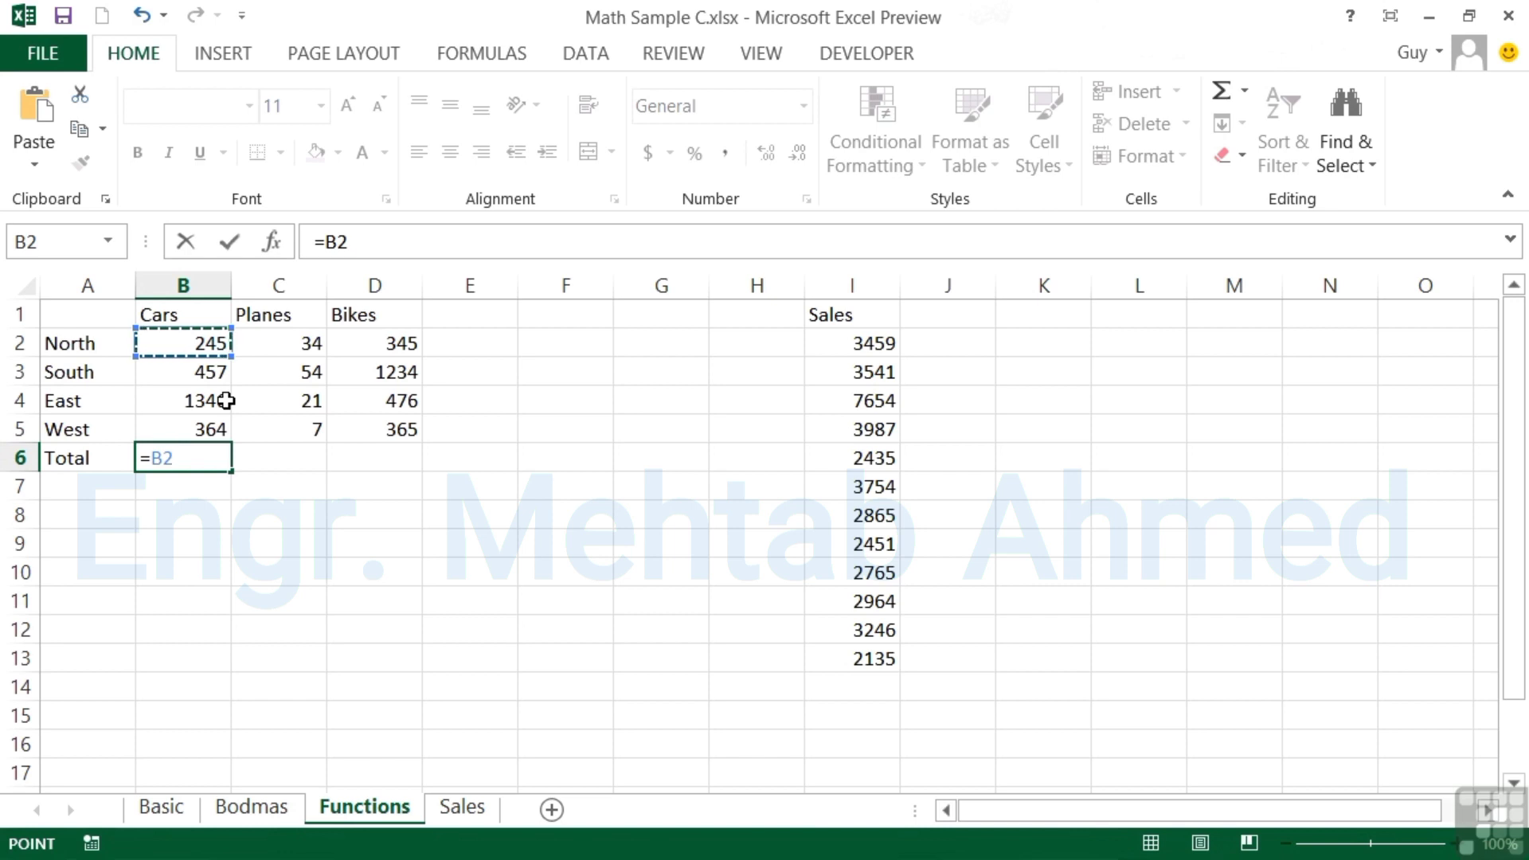
pyautogui.write('+')
pyautogui.click(195, 376)
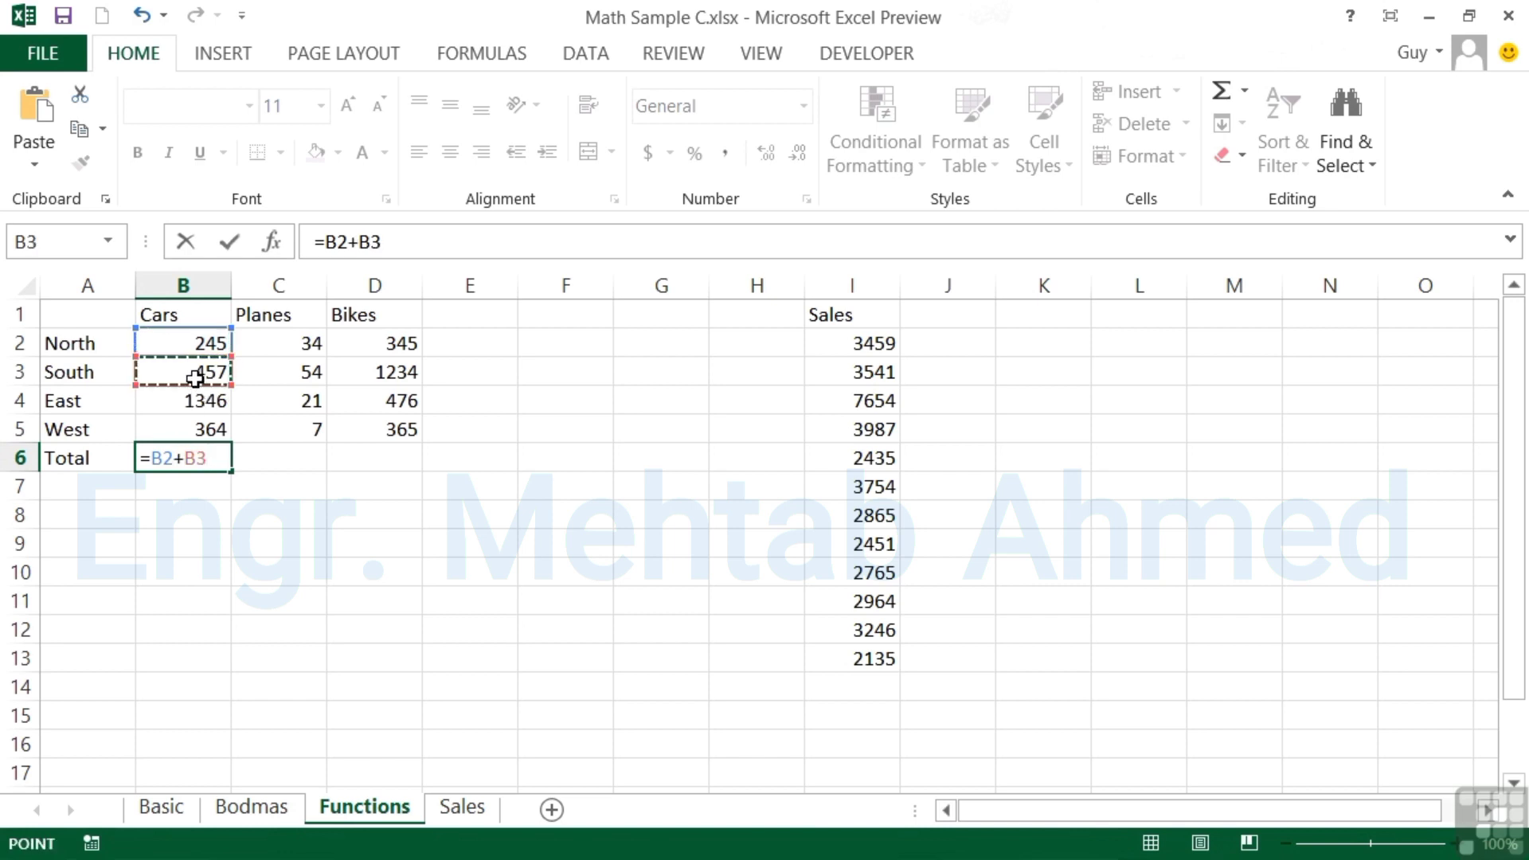
pyautogui.write('+')
pyautogui.click(185, 392)
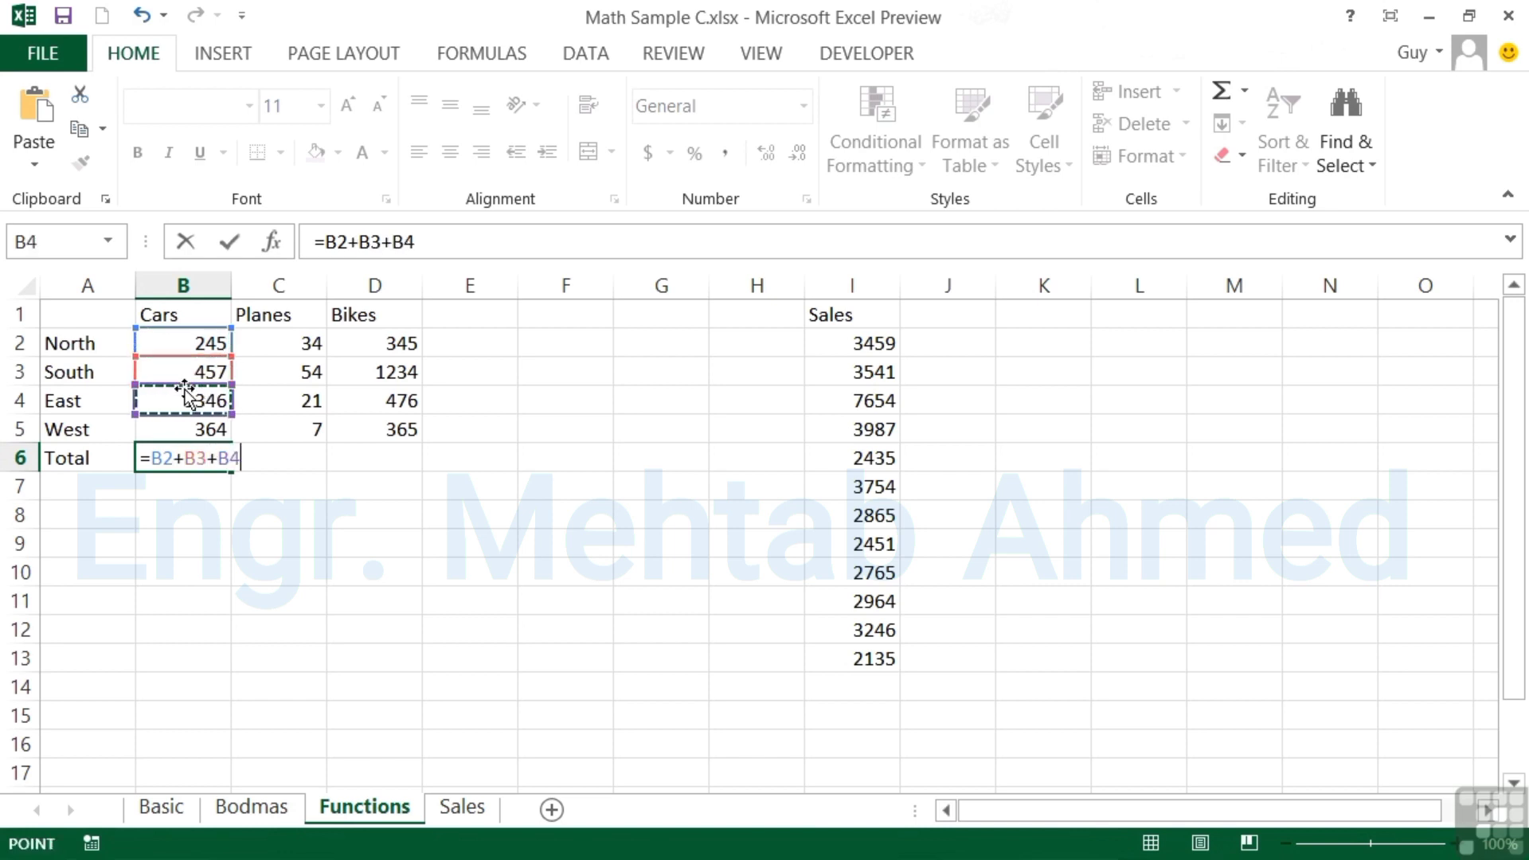
pyautogui.write('+')
pyautogui.click(176, 422)
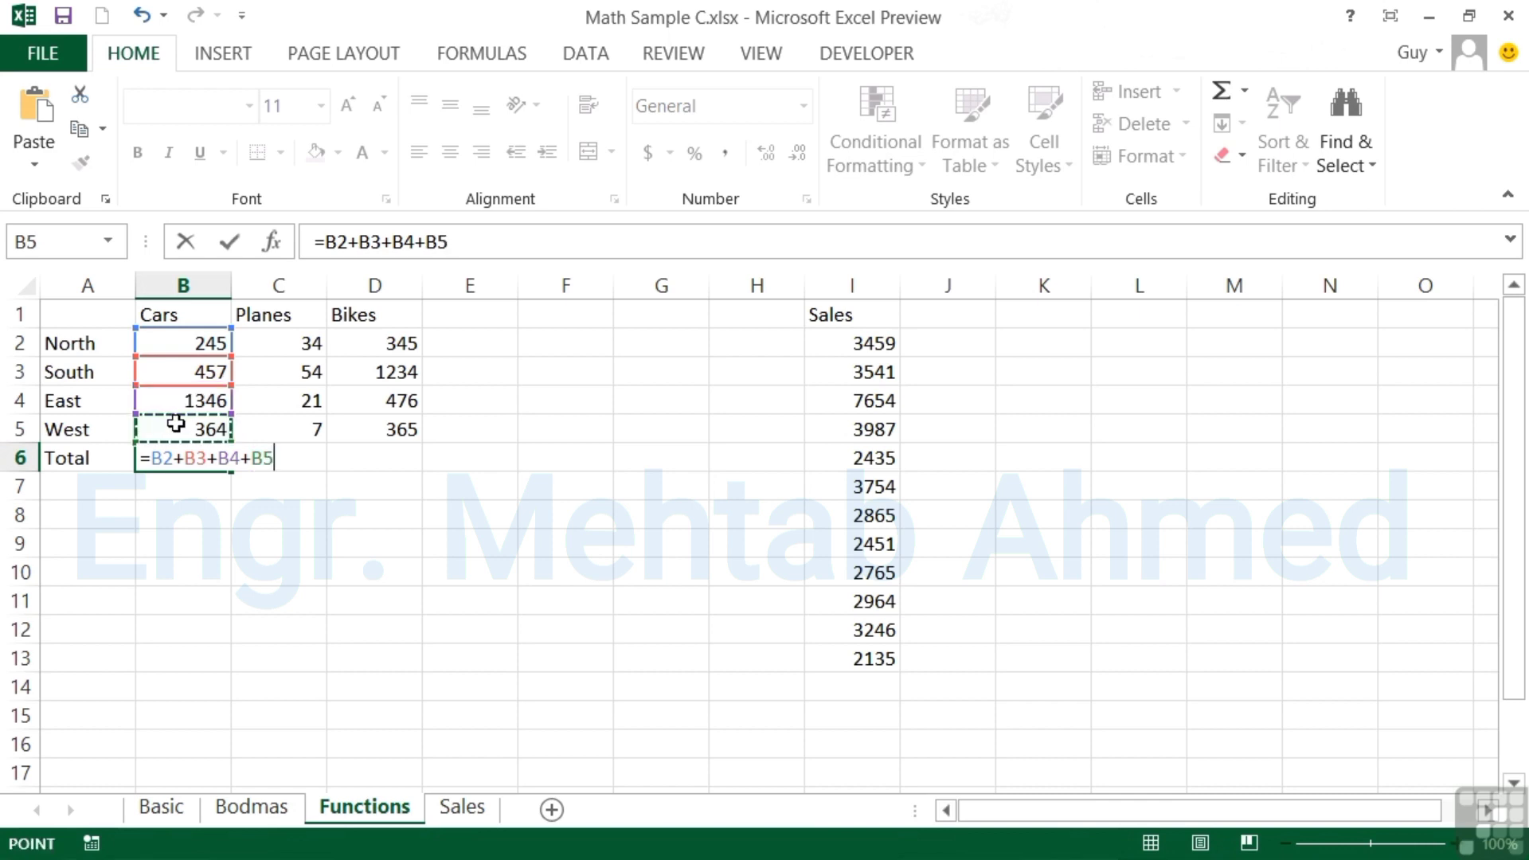
pyautogui.press('Return')
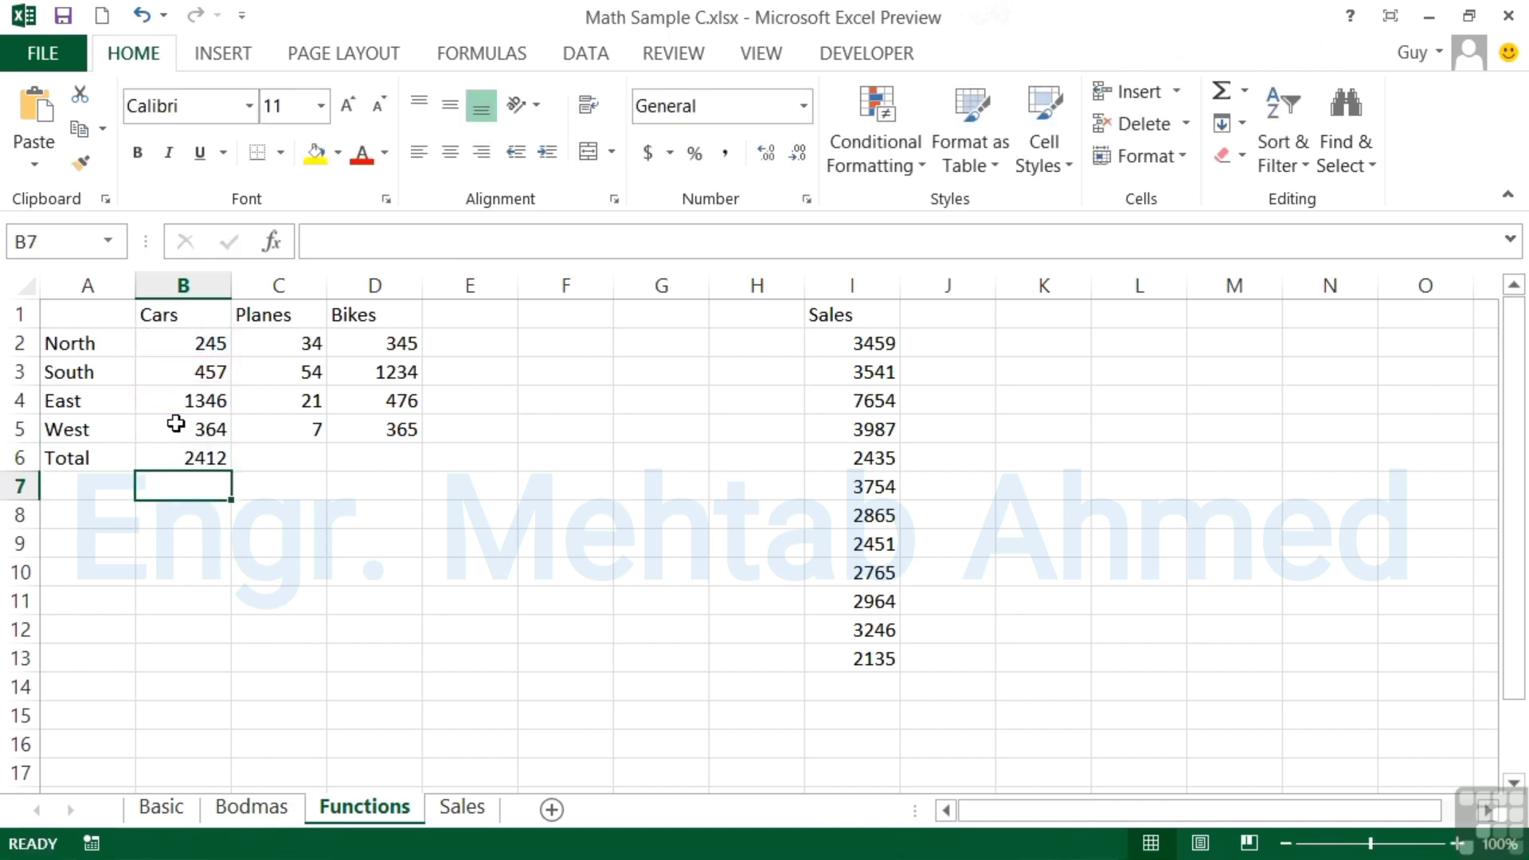
pyautogui.press('Up')
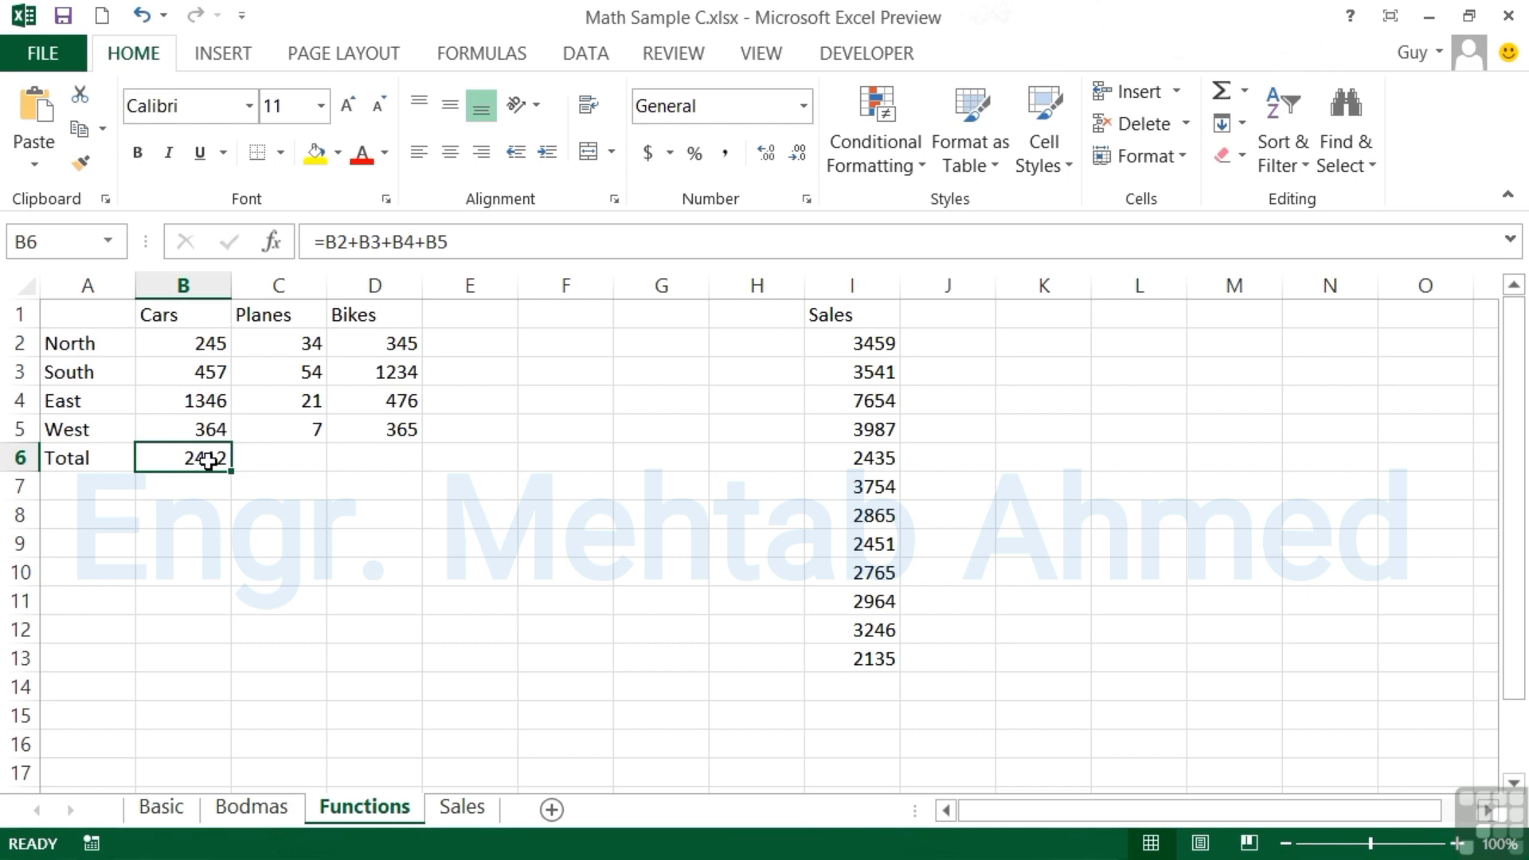
# Change B6's formula to =B2:B5, which now shows #VALUE!
pyautogui.doubleClick(210, 459)
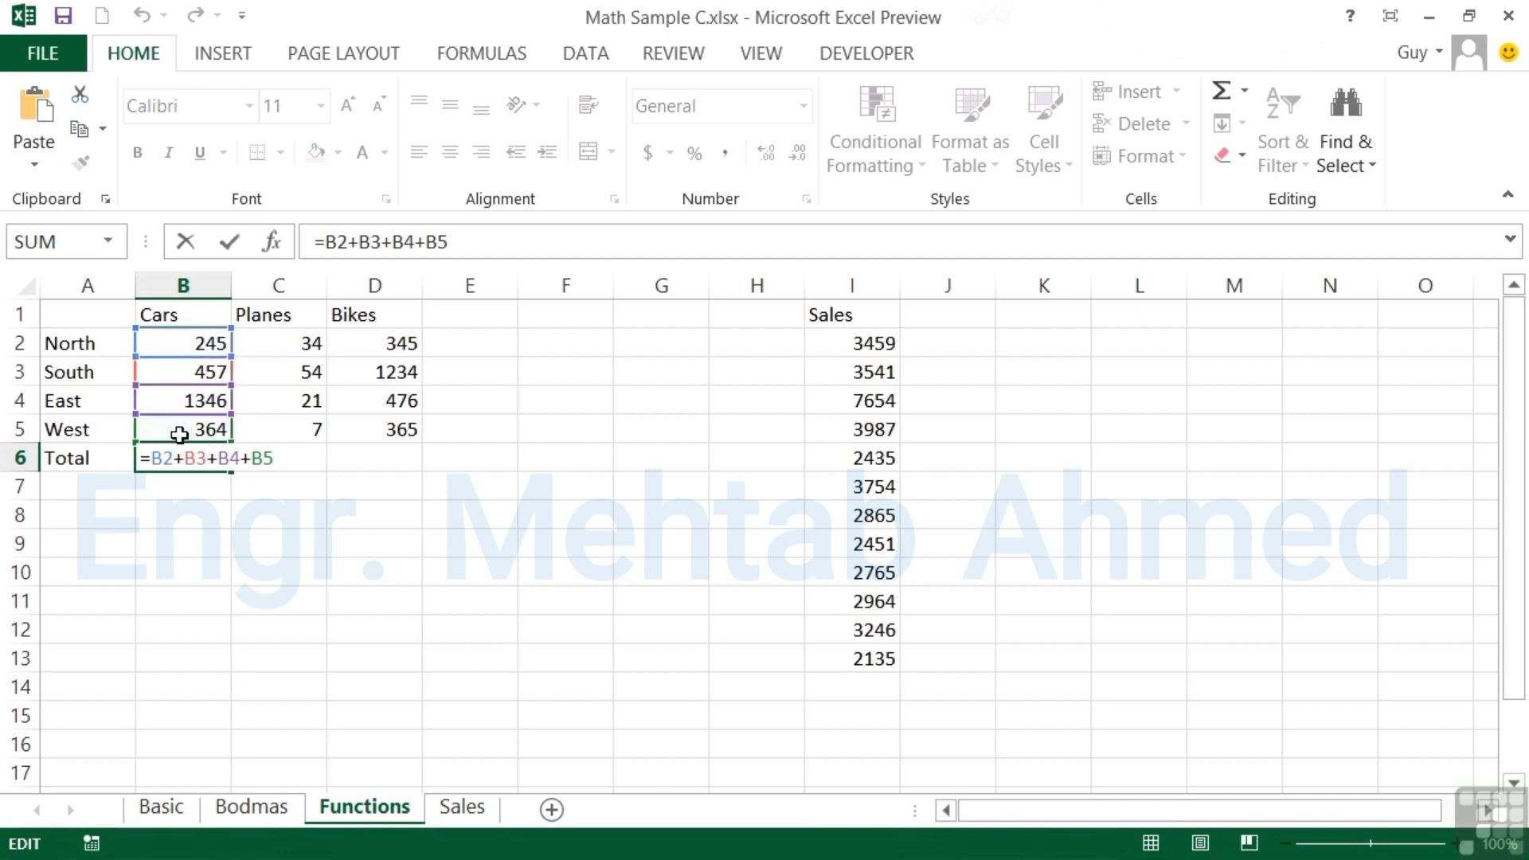
pyautogui.moveTo(177, 458); pyautogui.dragTo(251, 460)
pyautogui.write(':')
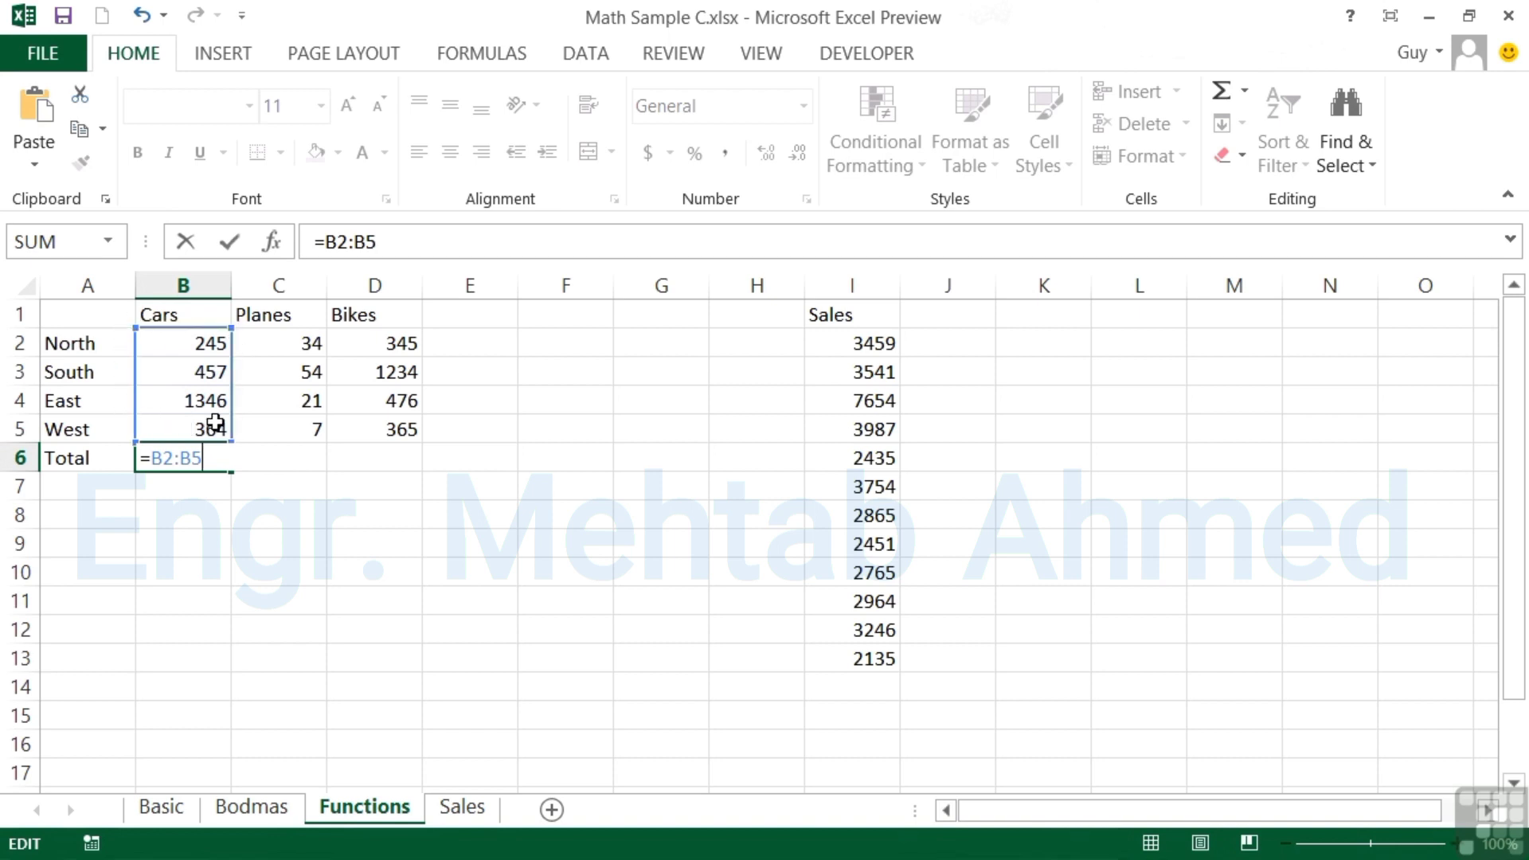
pyautogui.press('Return')
pyautogui.press('Up')
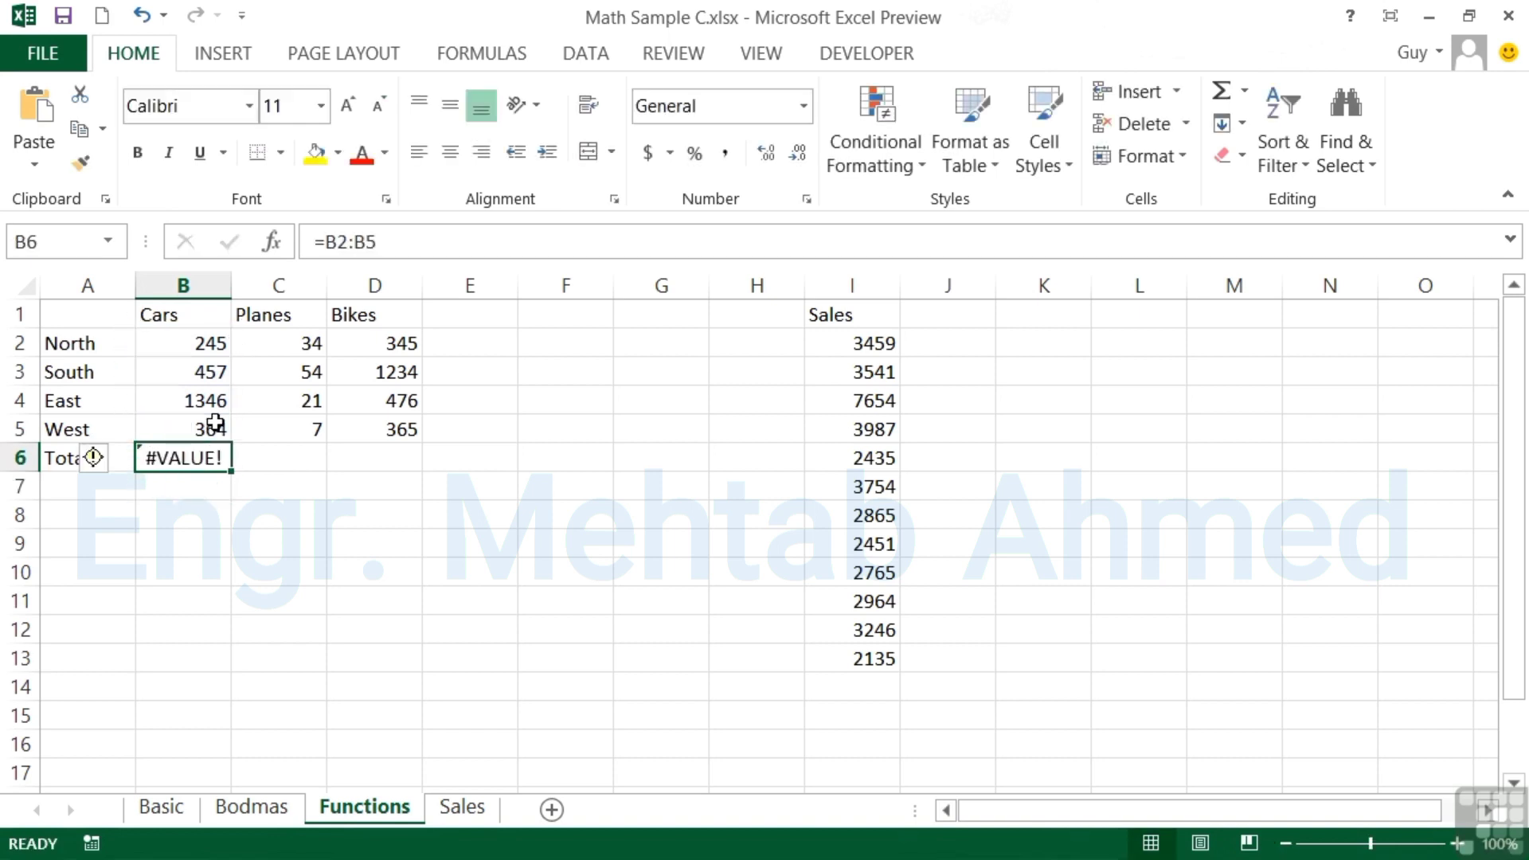
# Wrap B6's range in SUM so it reads =SUM(B2:B5) and returns 2412
pyautogui.doubleClick(191, 460)
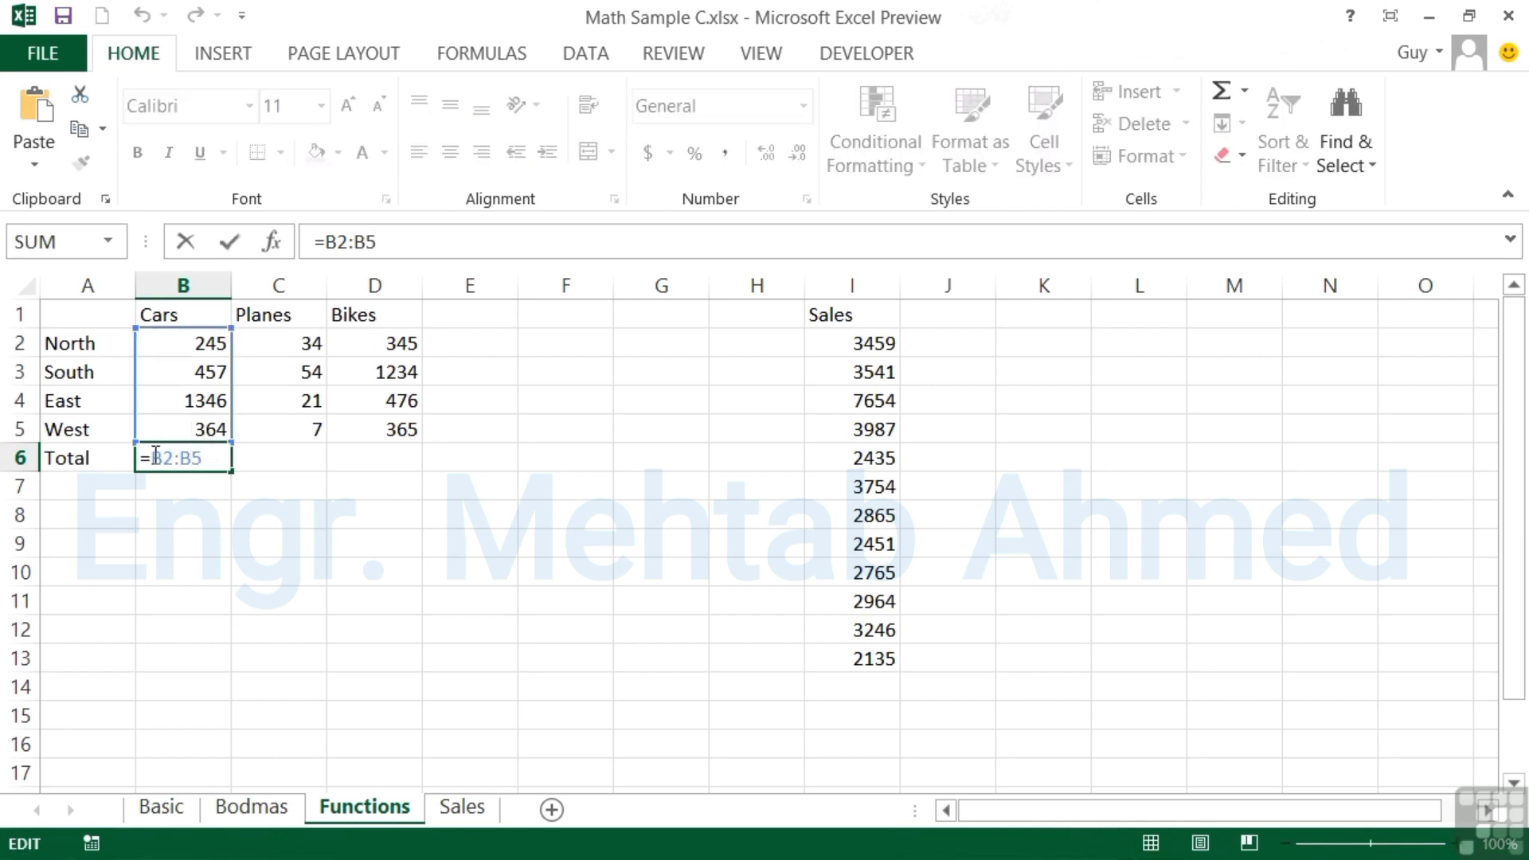
pyautogui.click(156, 455)
pyautogui.write('sum')
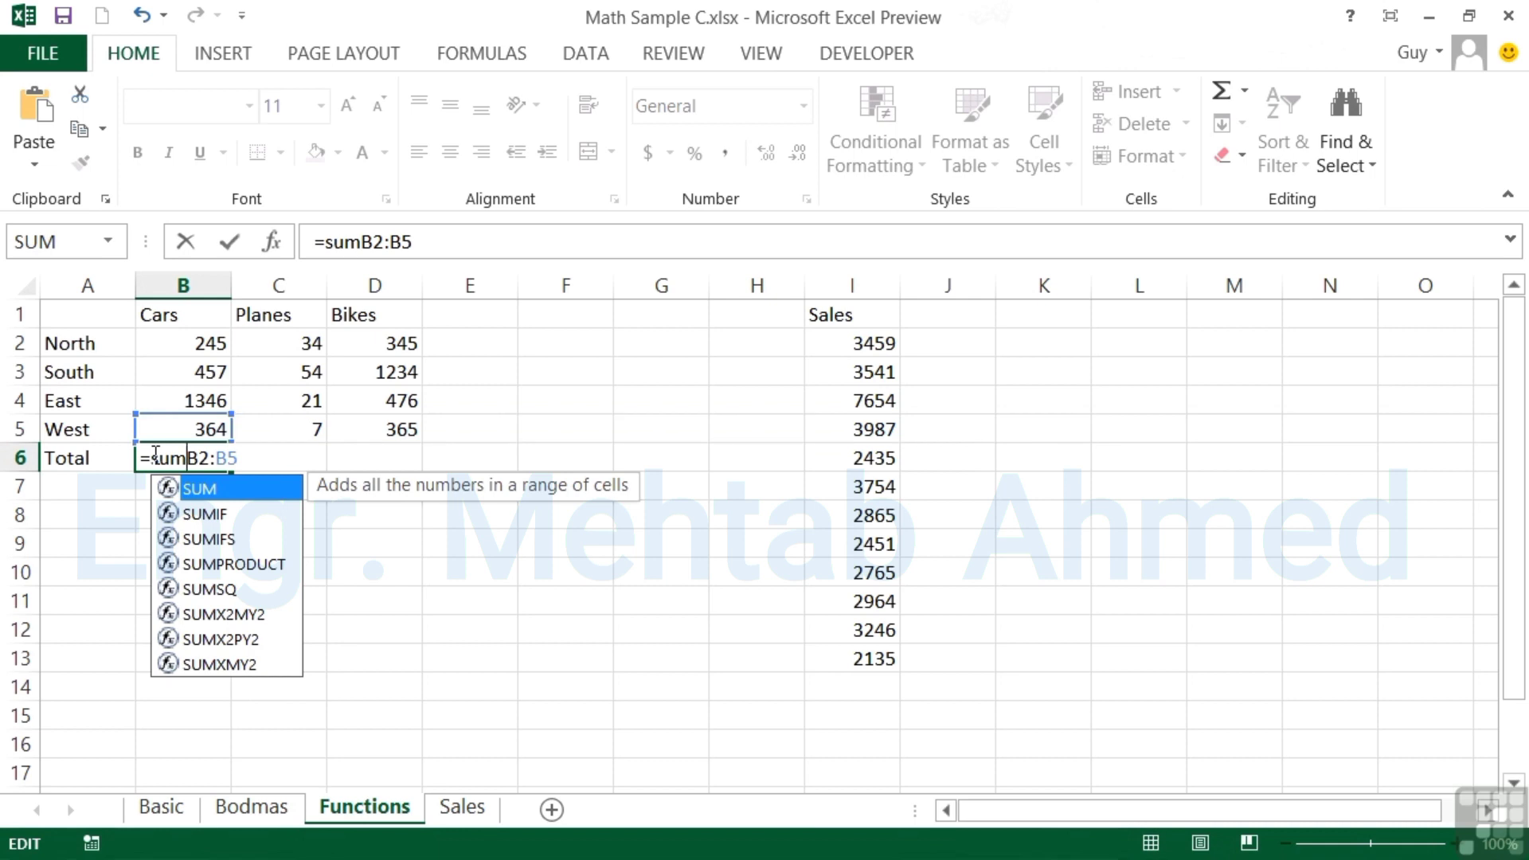
pyautogui.write('(')
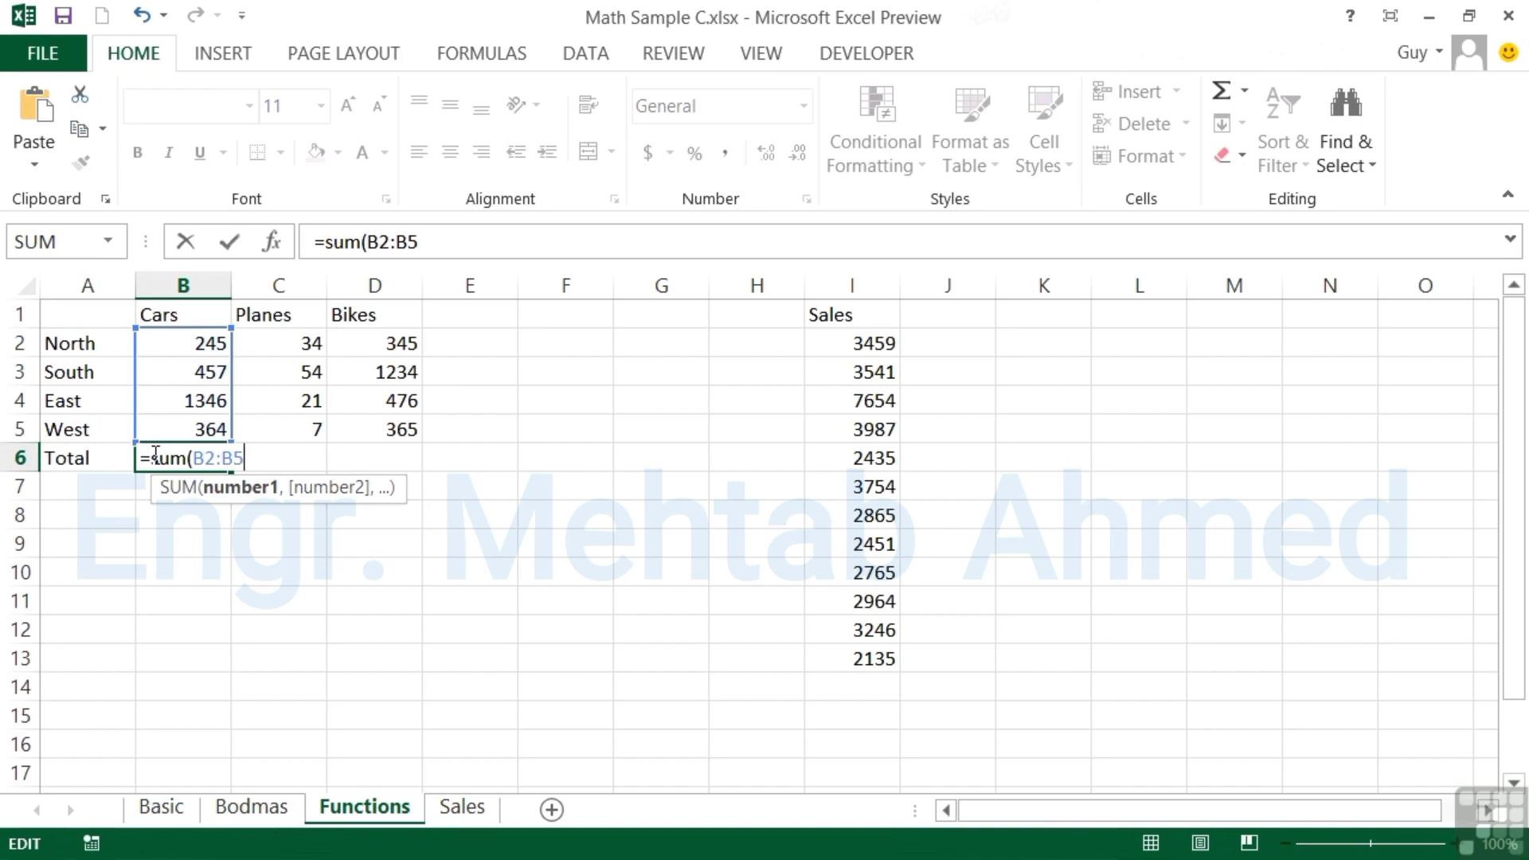
pyautogui.press('Return')
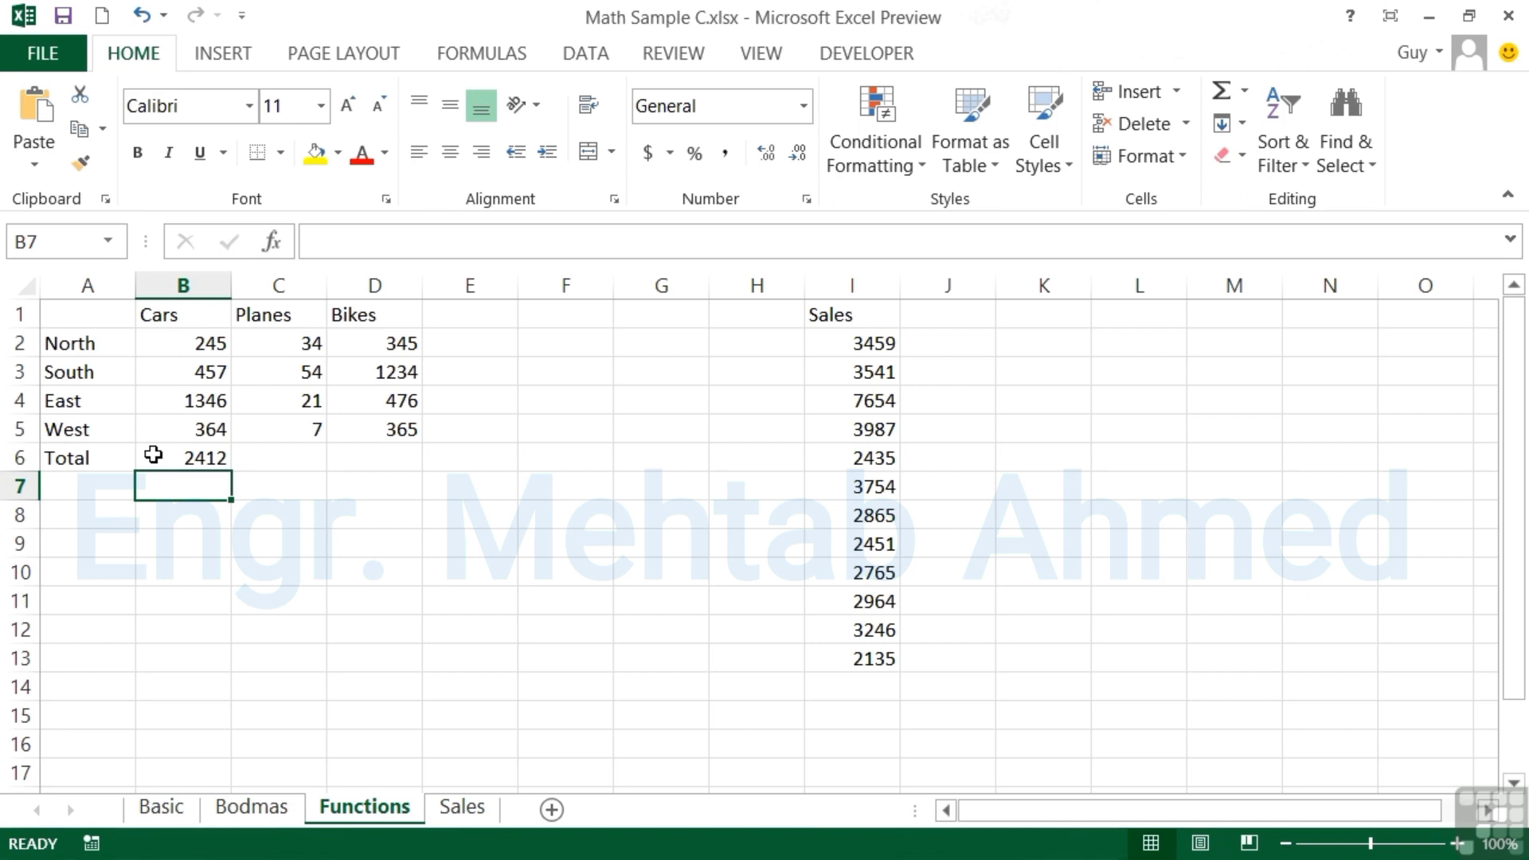
pyautogui.click(153, 454)
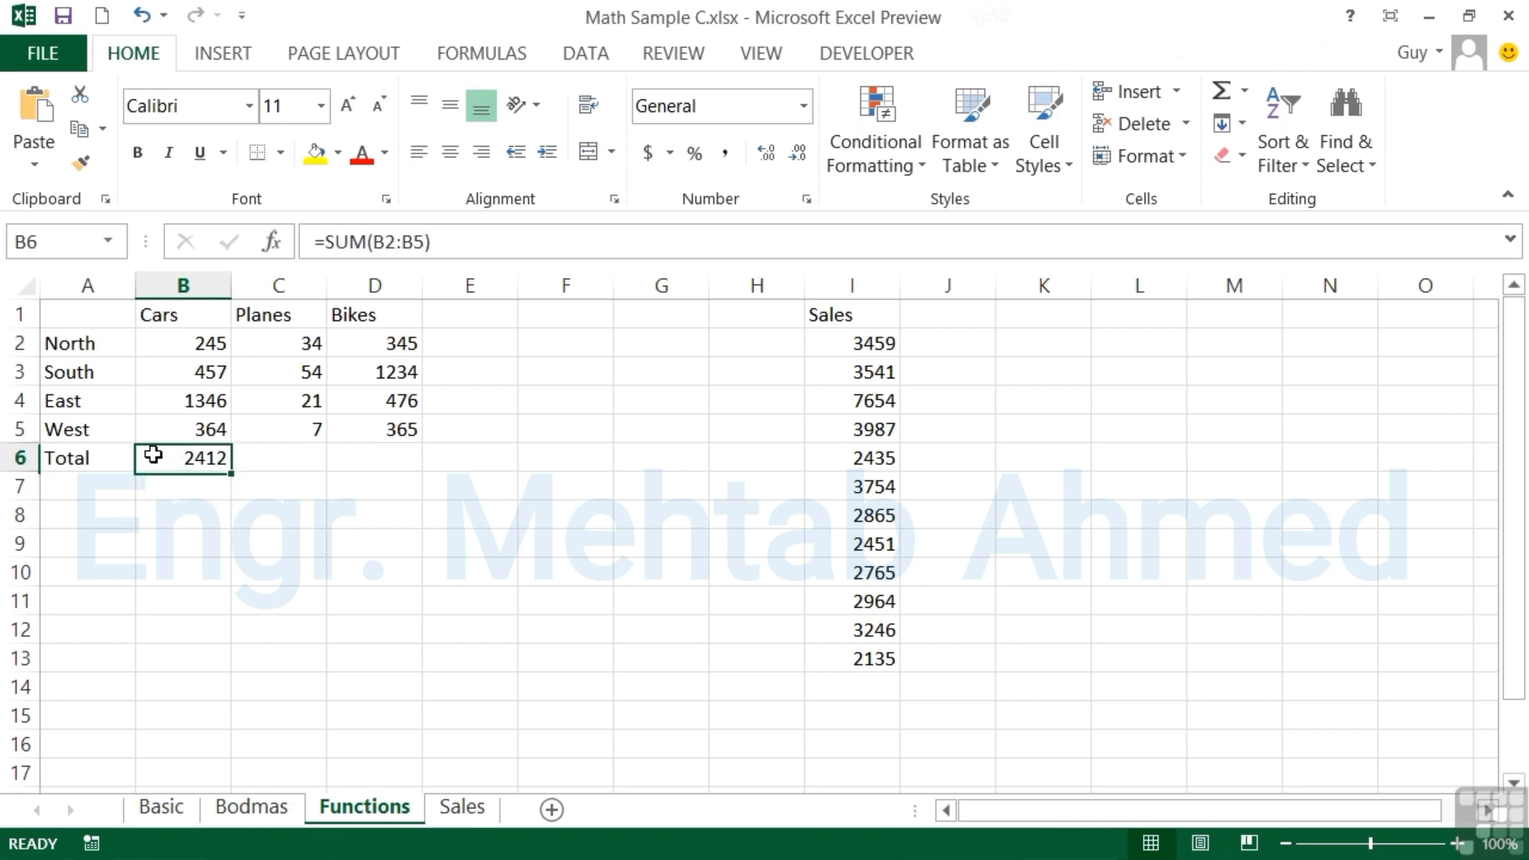
# Total the Planes column in C6 with =SUM(C2:C5), giving 116
pyautogui.doubleClick(205, 460)
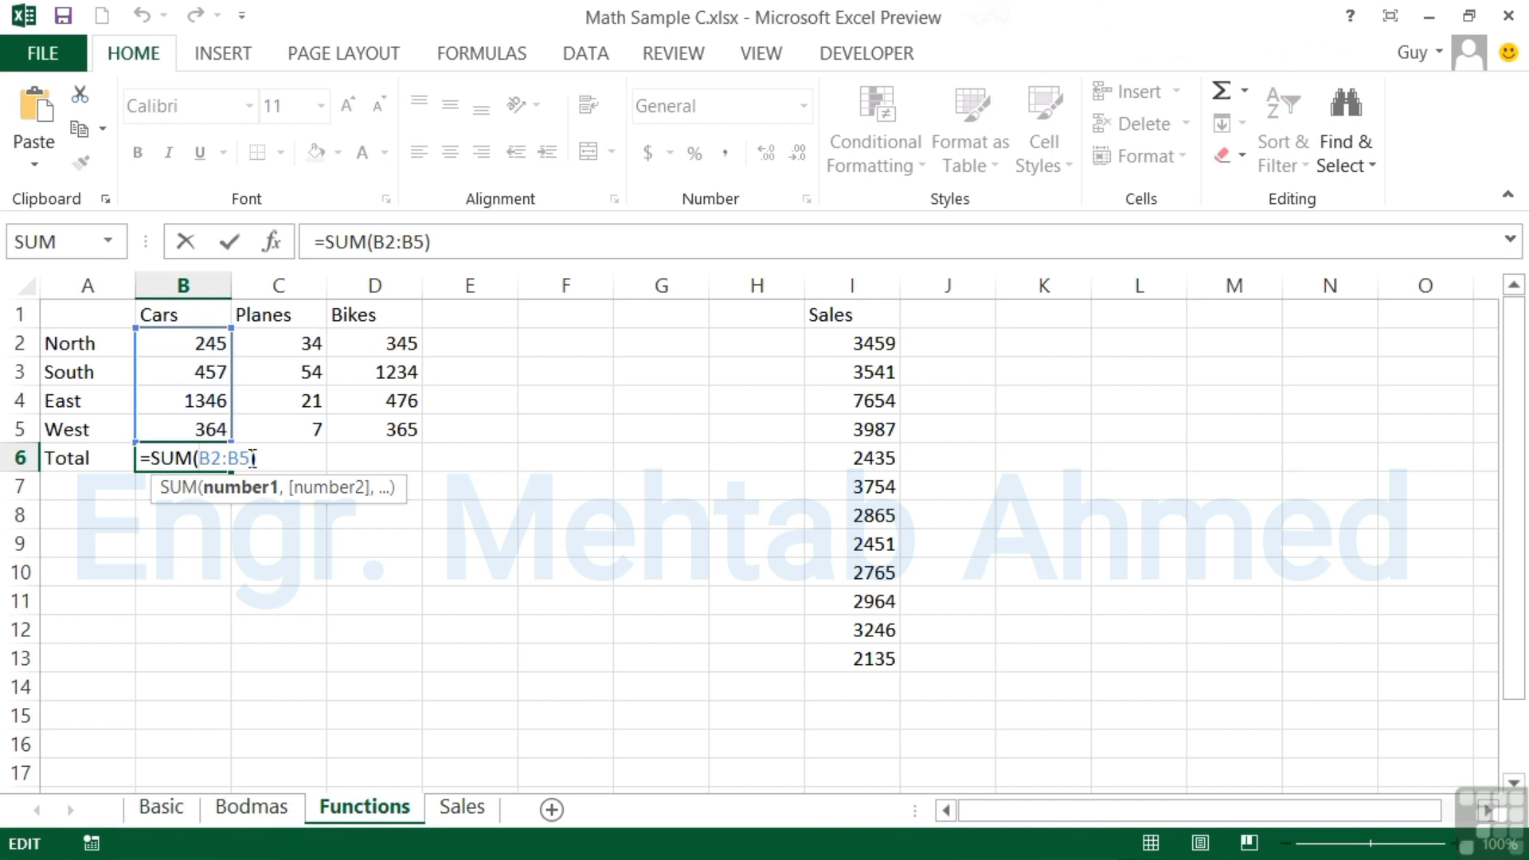
pyautogui.press('Tab')
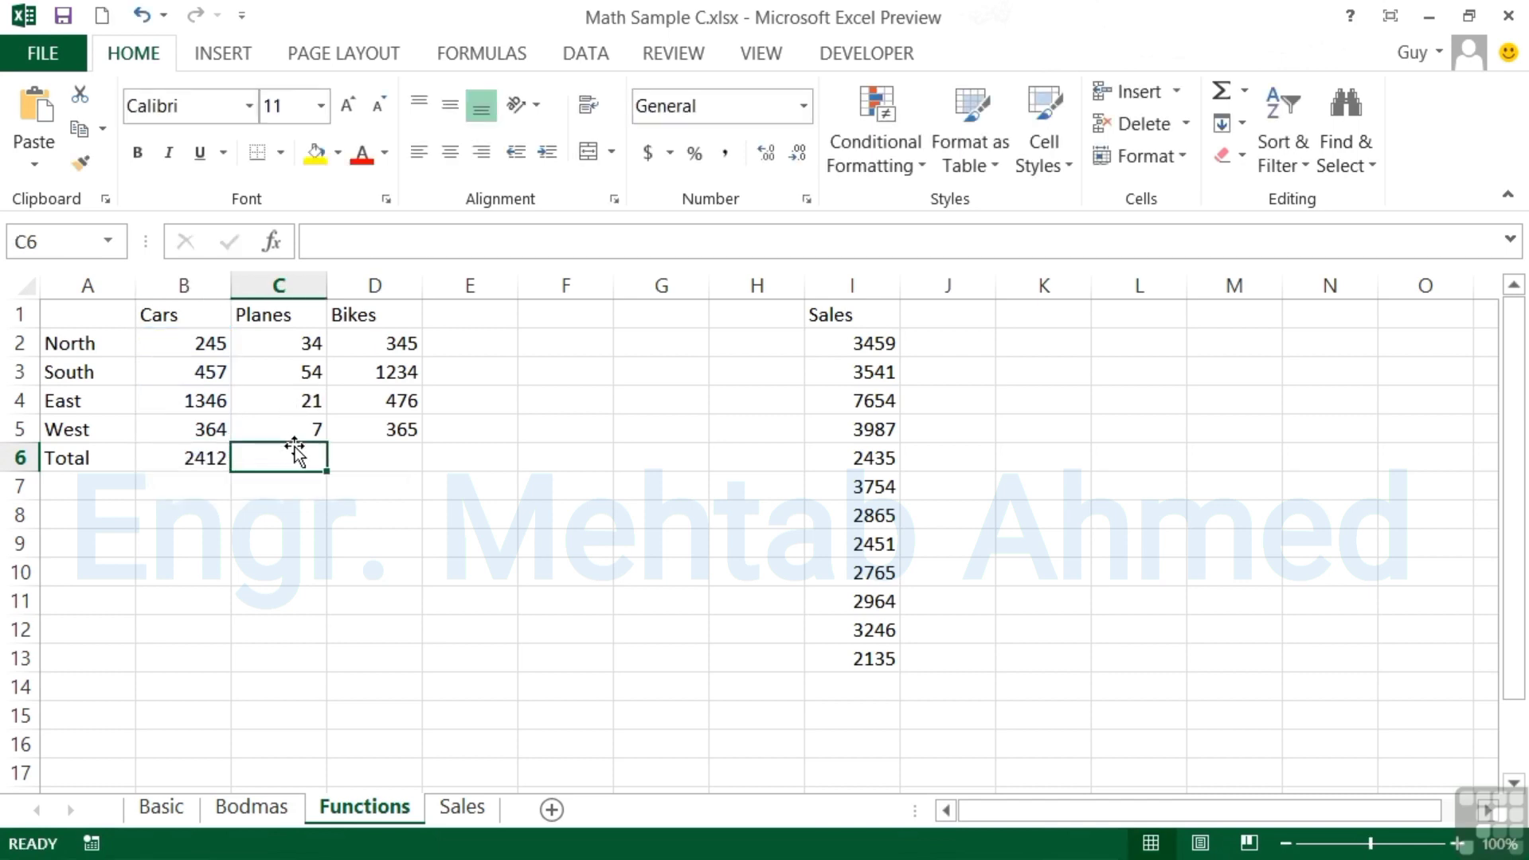
pyautogui.write('=sum(')
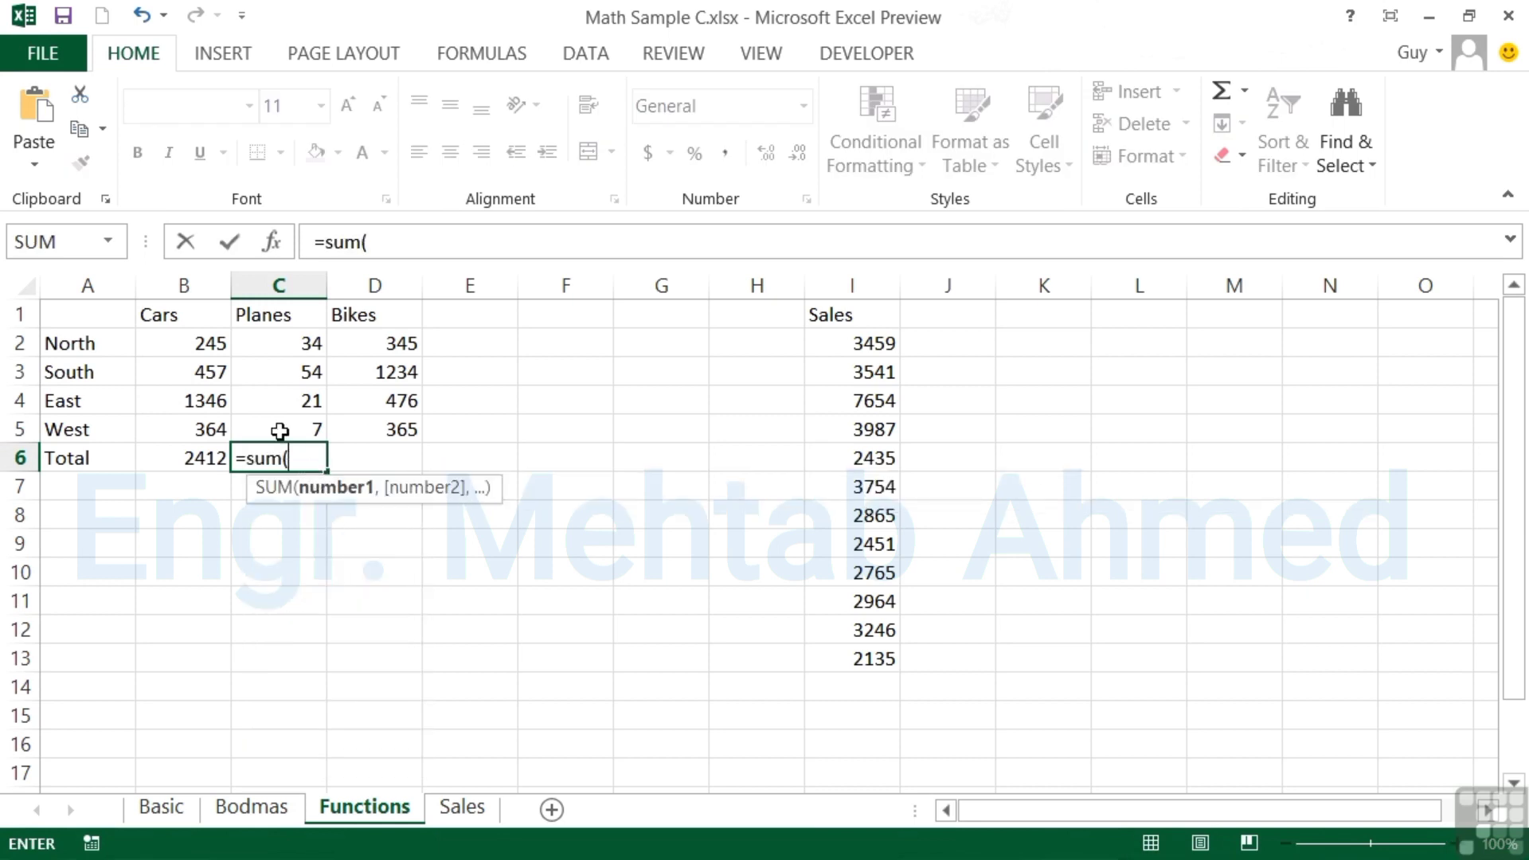
pyautogui.moveTo(285, 338); pyautogui.dragTo(289, 422)
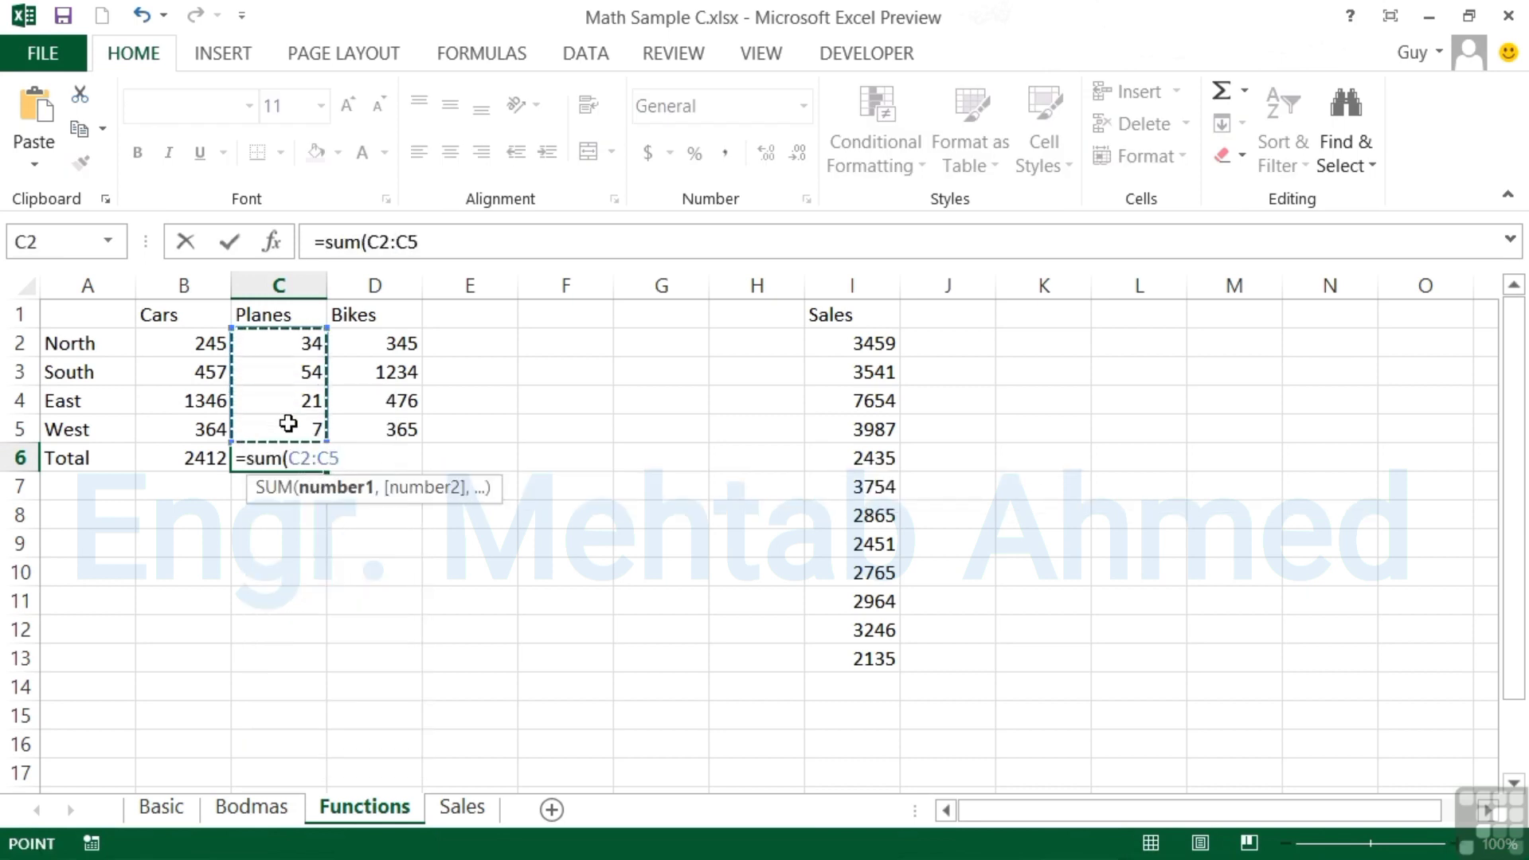
pyautogui.press('Return')
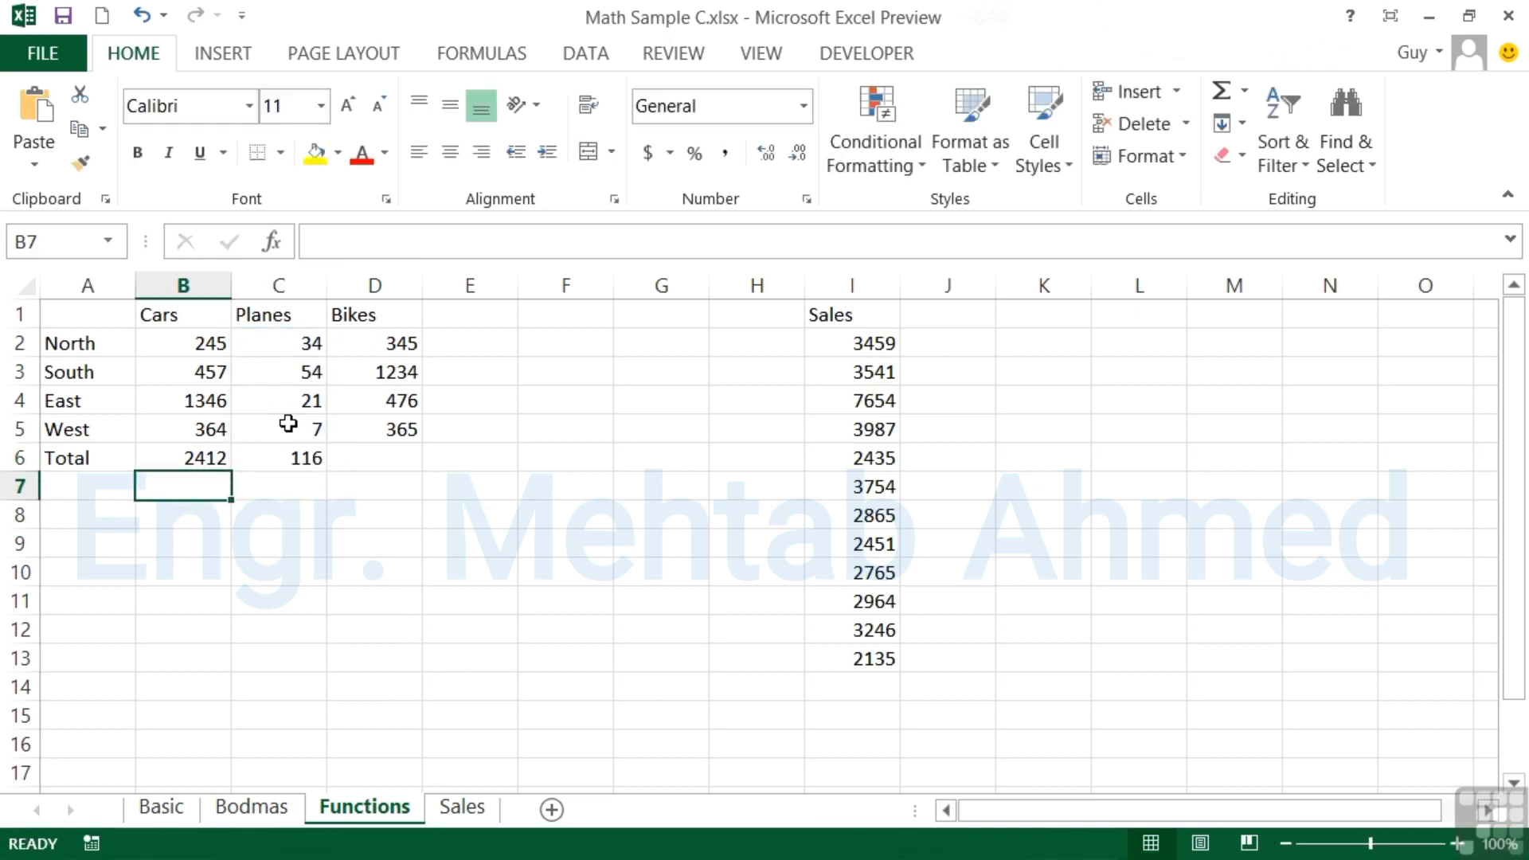
pyautogui.press('Up')
# Total the Bikes column in D6 with =SUM(D2:D5), giving 2420
pyautogui.press('Right')
pyautogui.press('Right')
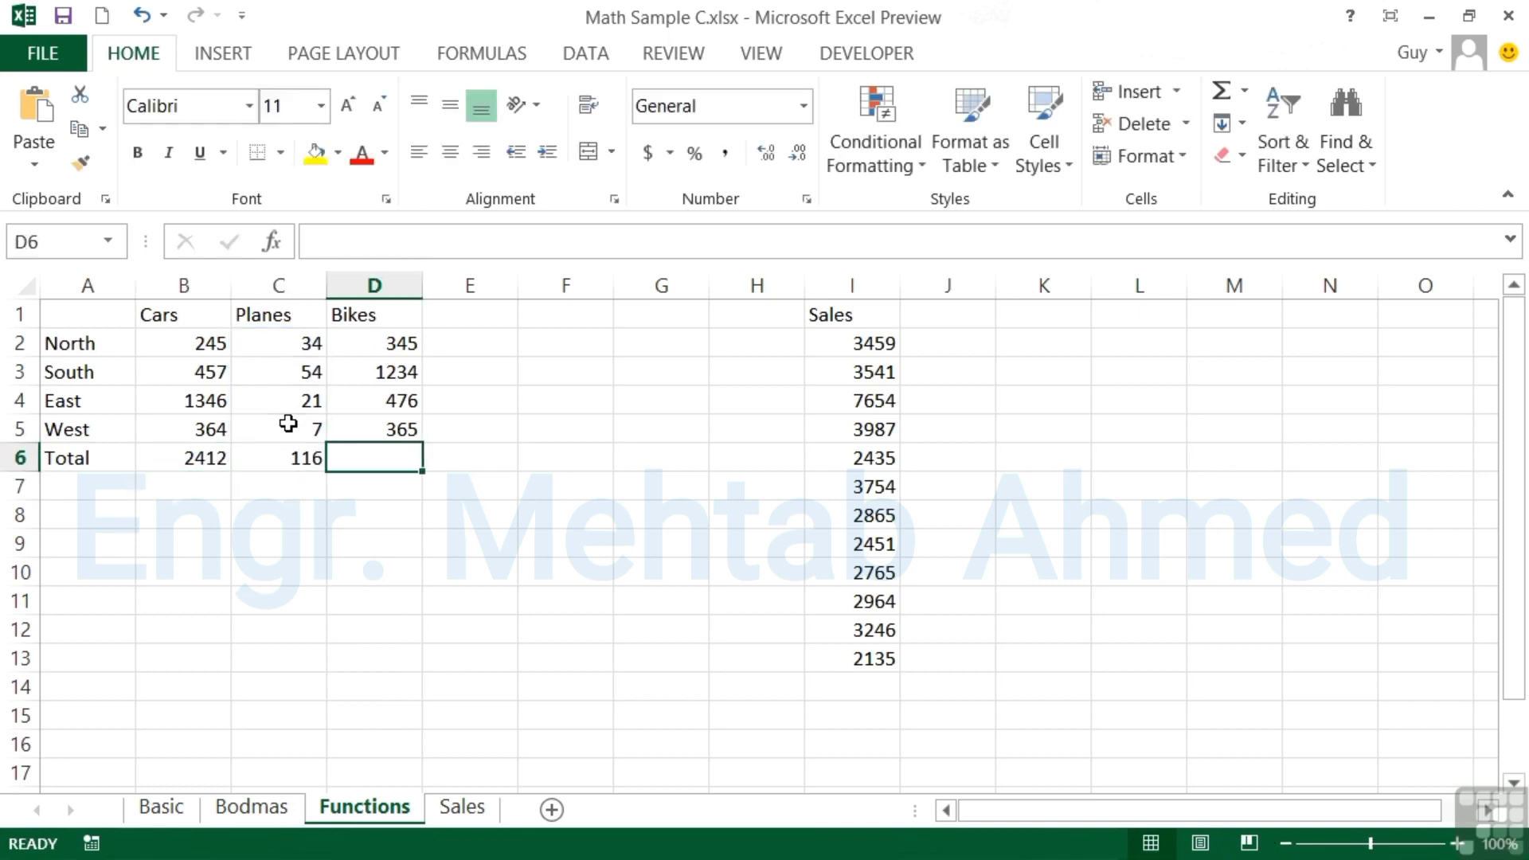
pyautogui.write('=')
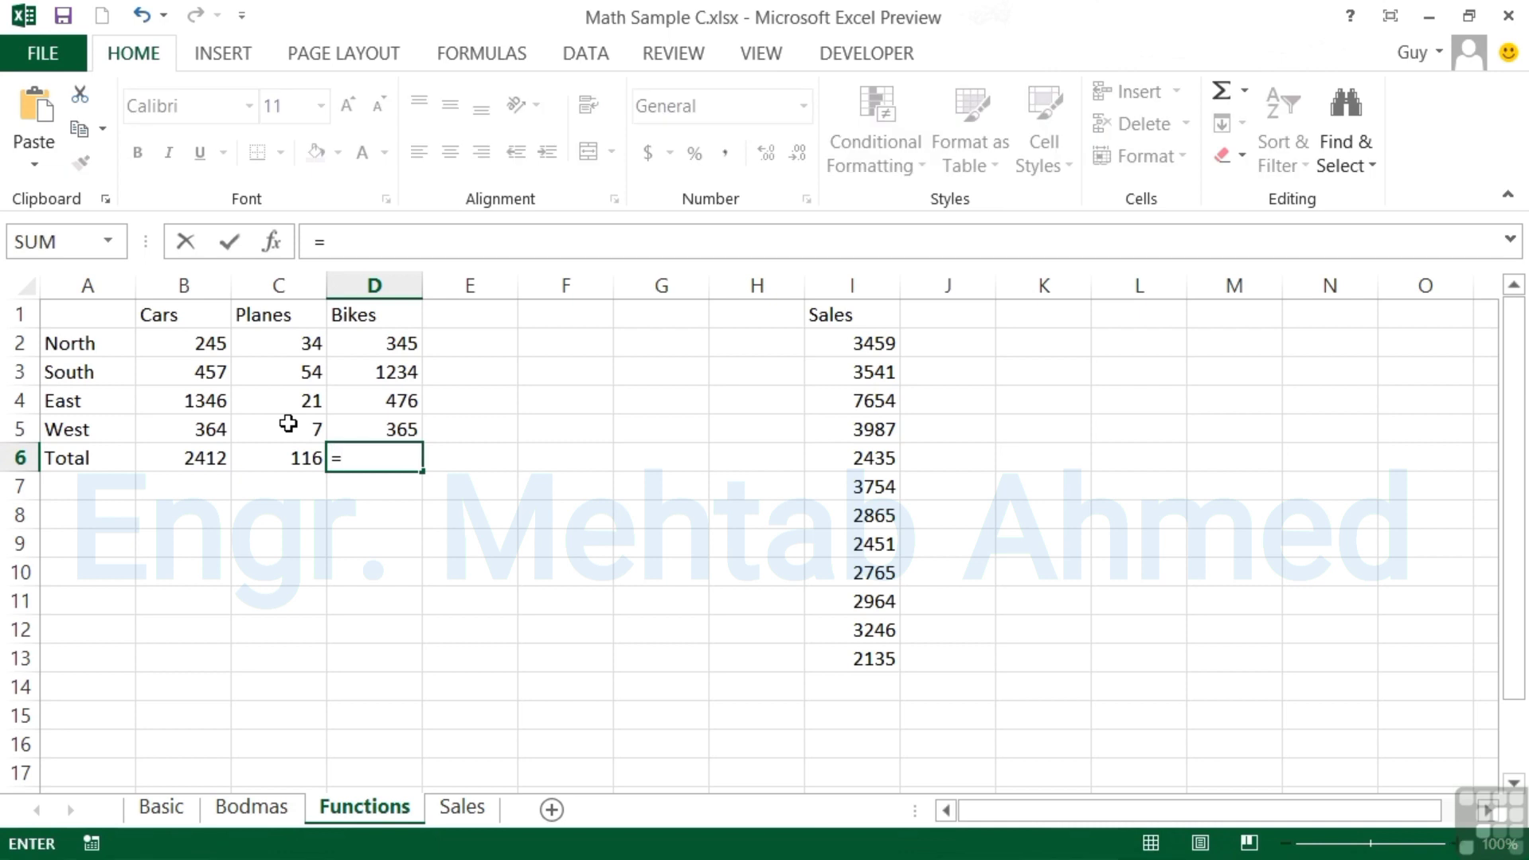
pyautogui.write('sum(')
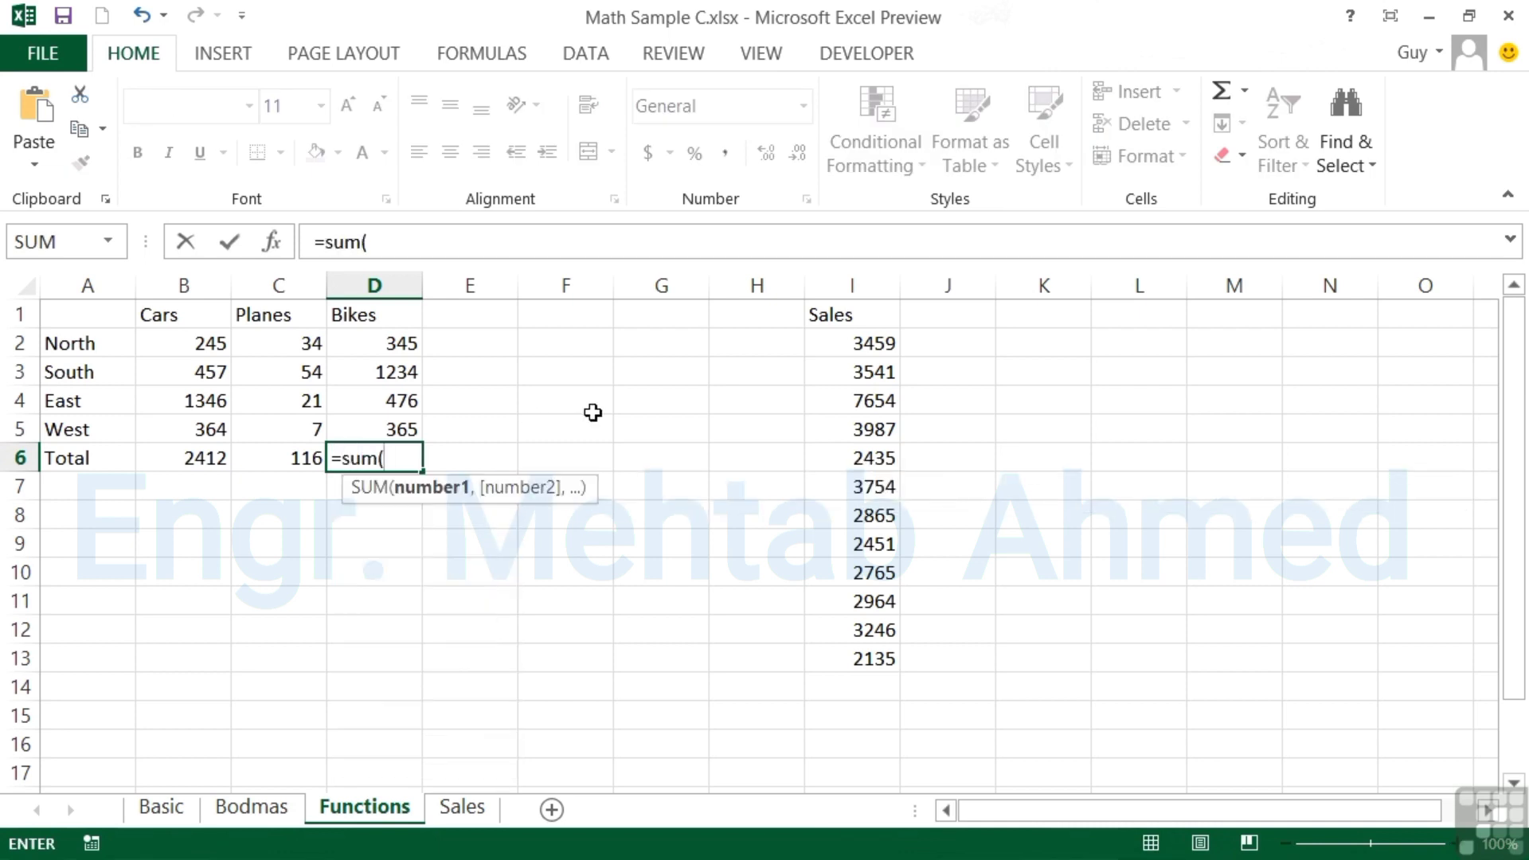
pyautogui.moveTo(408, 433); pyautogui.dragTo(403, 345)
pyautogui.press('Return')
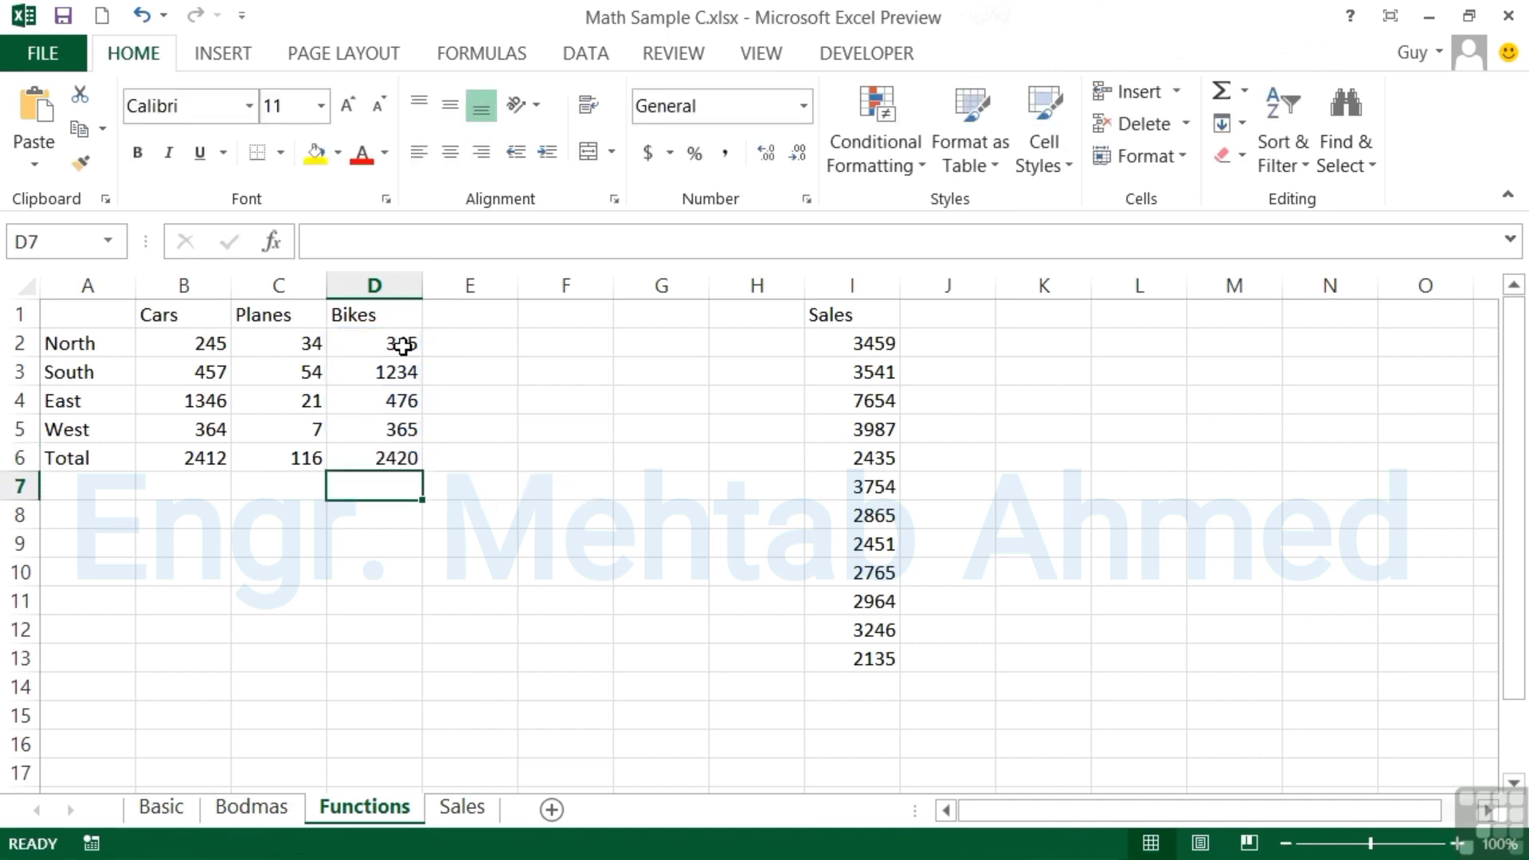
pyautogui.press('Up')
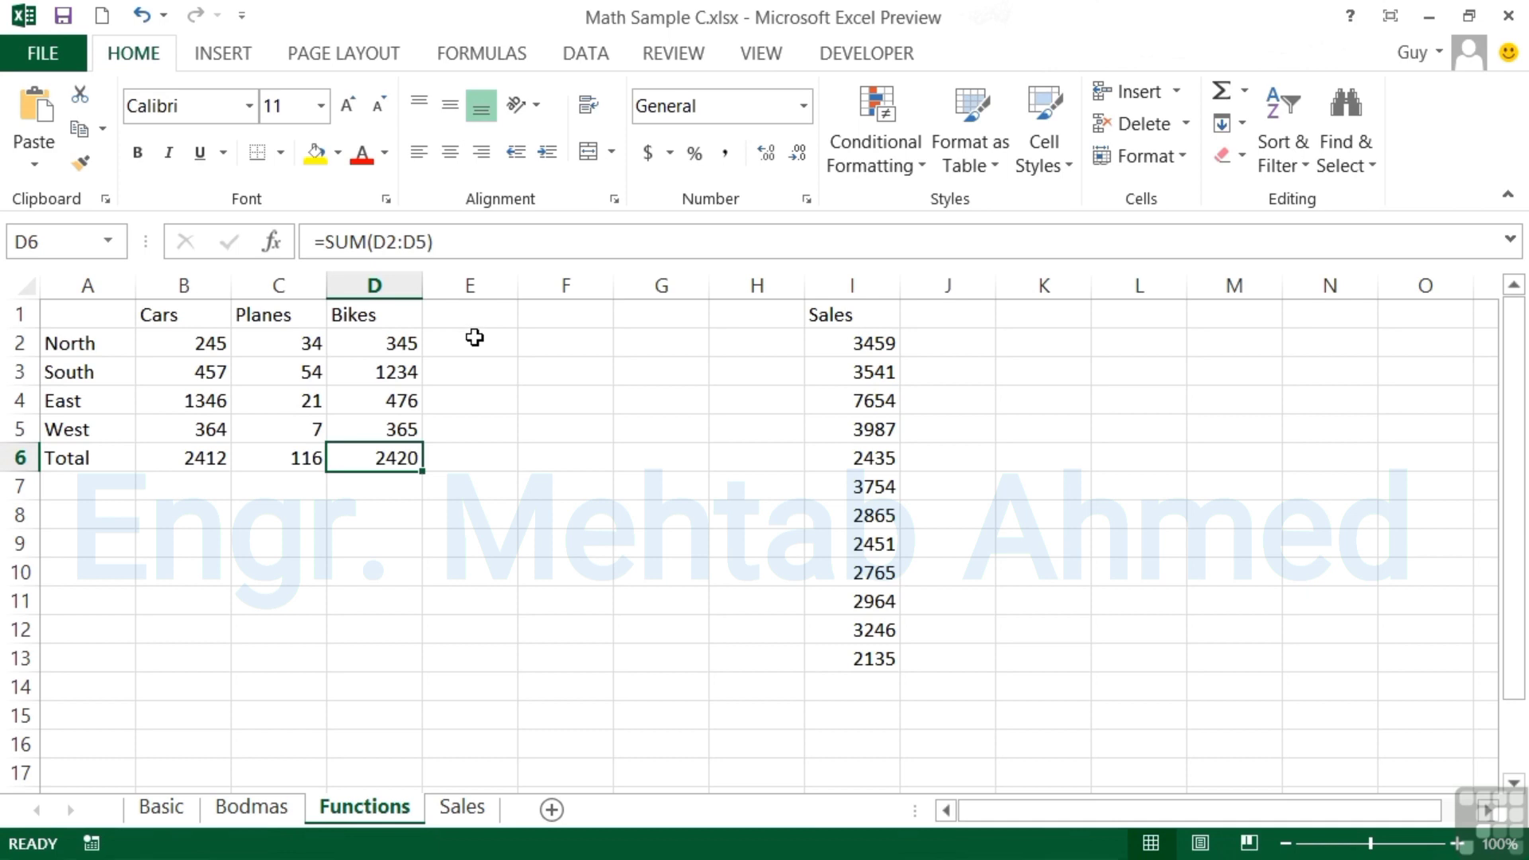
pyautogui.click(472, 314)
# Add a 'Total' header in E1 and sum North and South rows with =SUM(B2:D2) and =SUM(B3:D3)
pyautogui.write('Total')
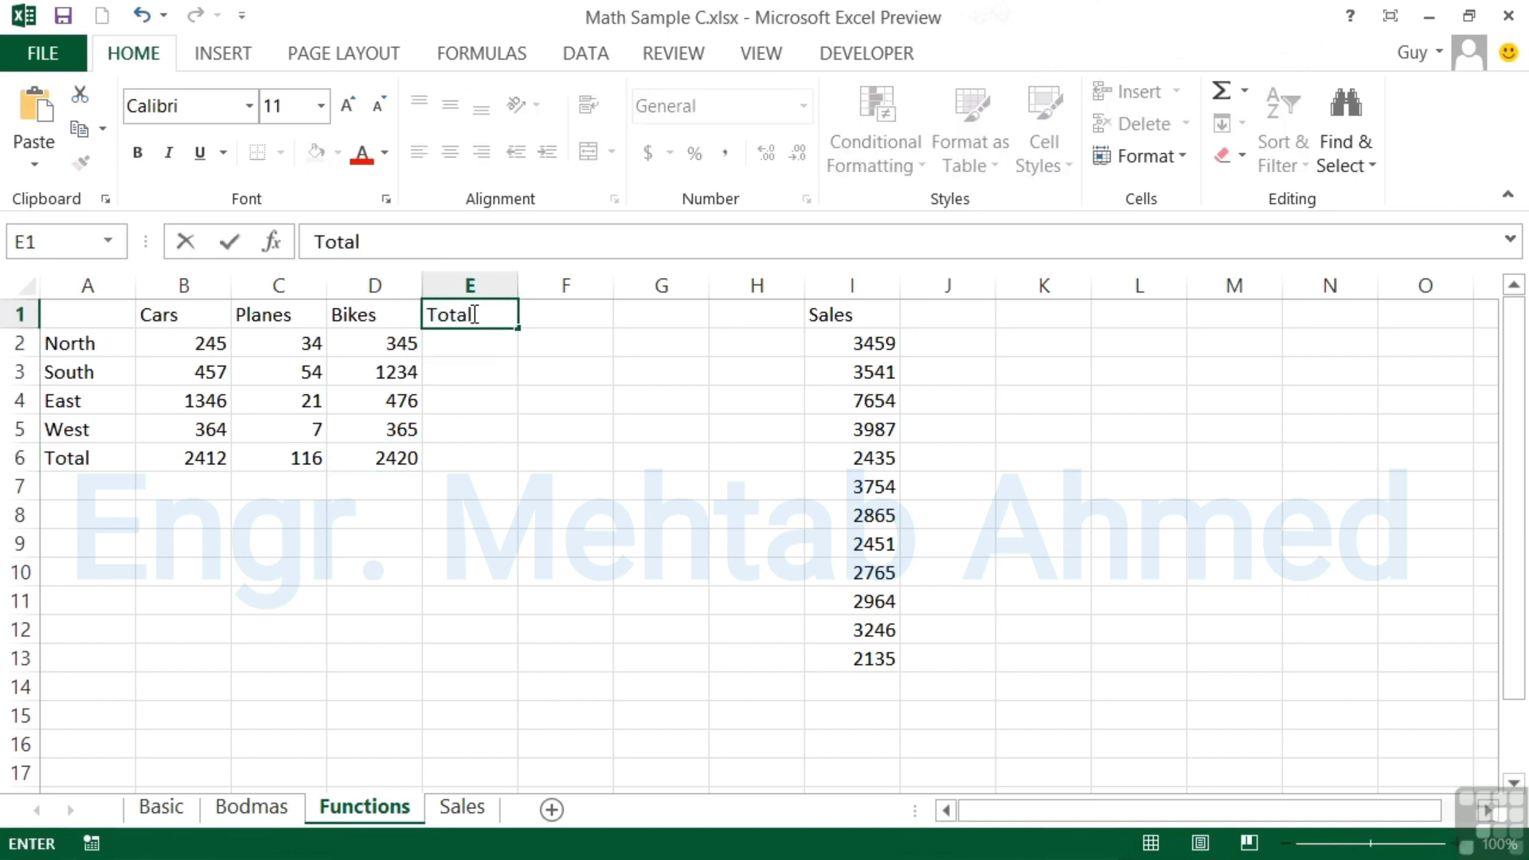
pyautogui.press('Return')
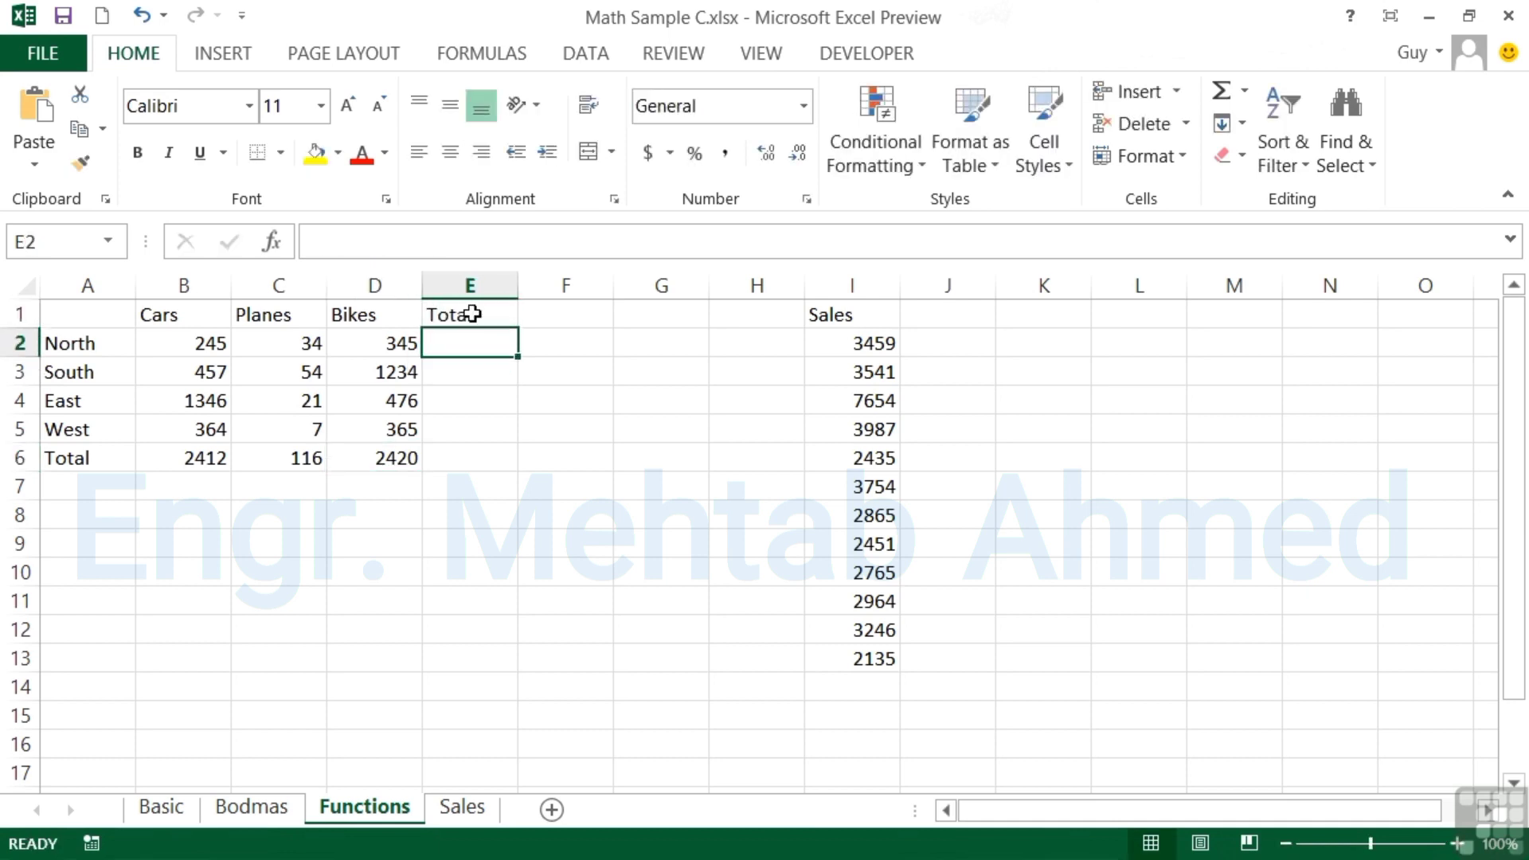
pyautogui.write('=sum(')
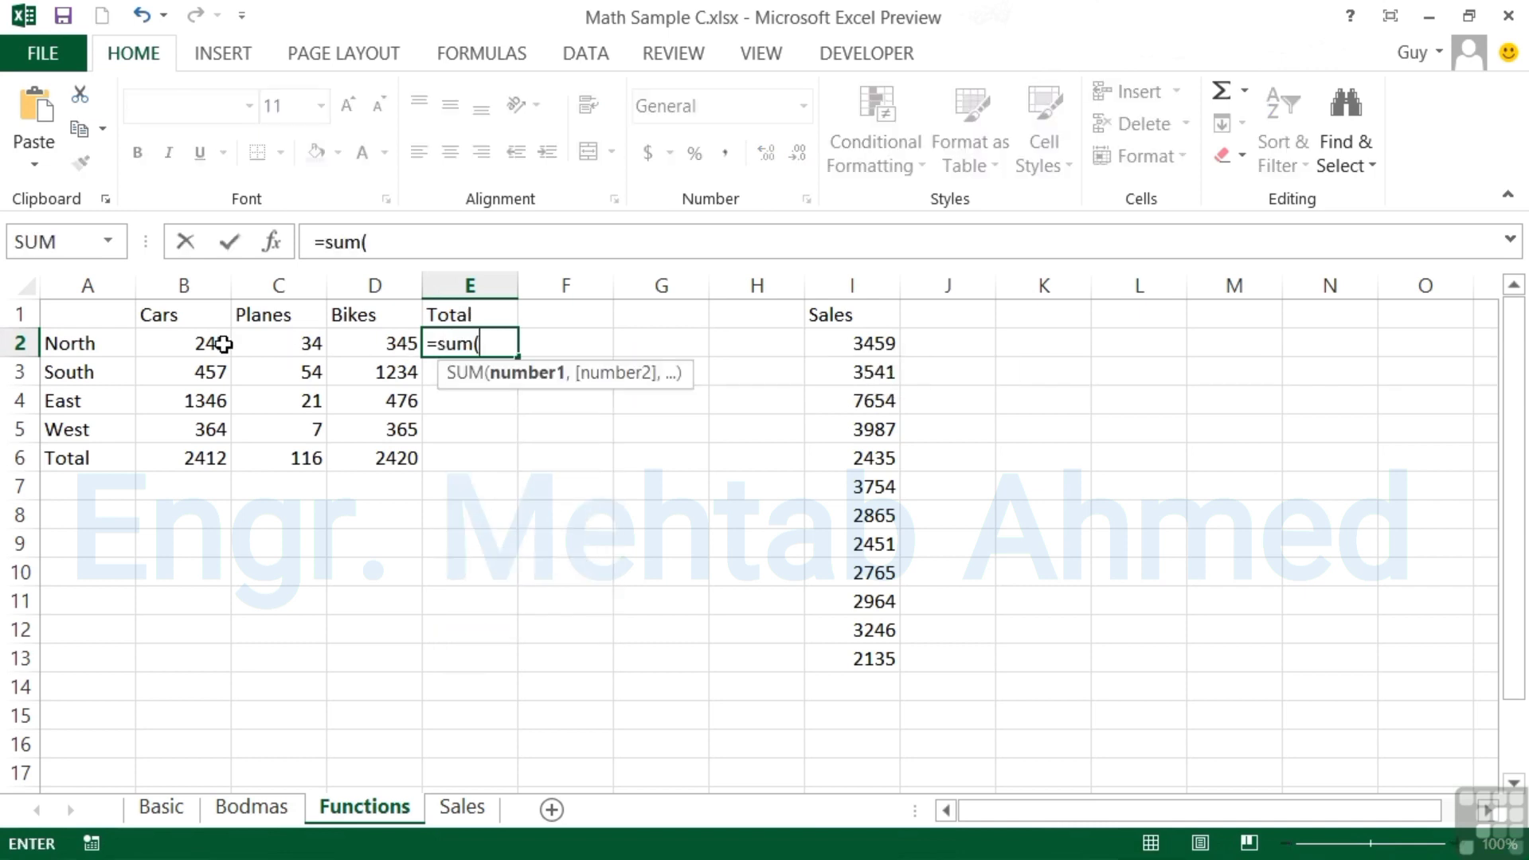
pyautogui.moveTo(215, 343); pyautogui.dragTo(359, 341)
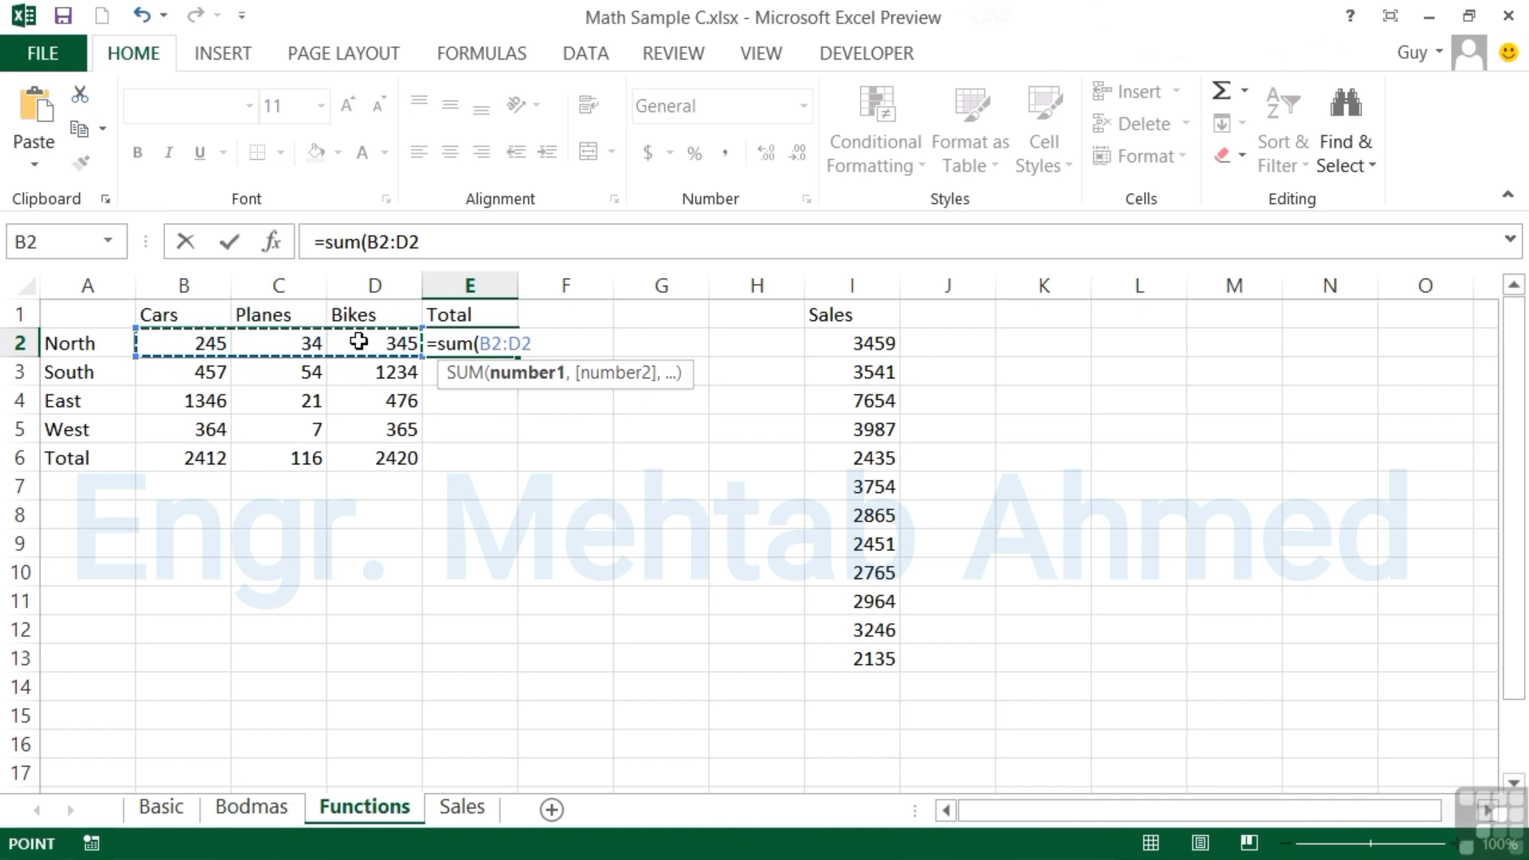
pyautogui.press('Return')
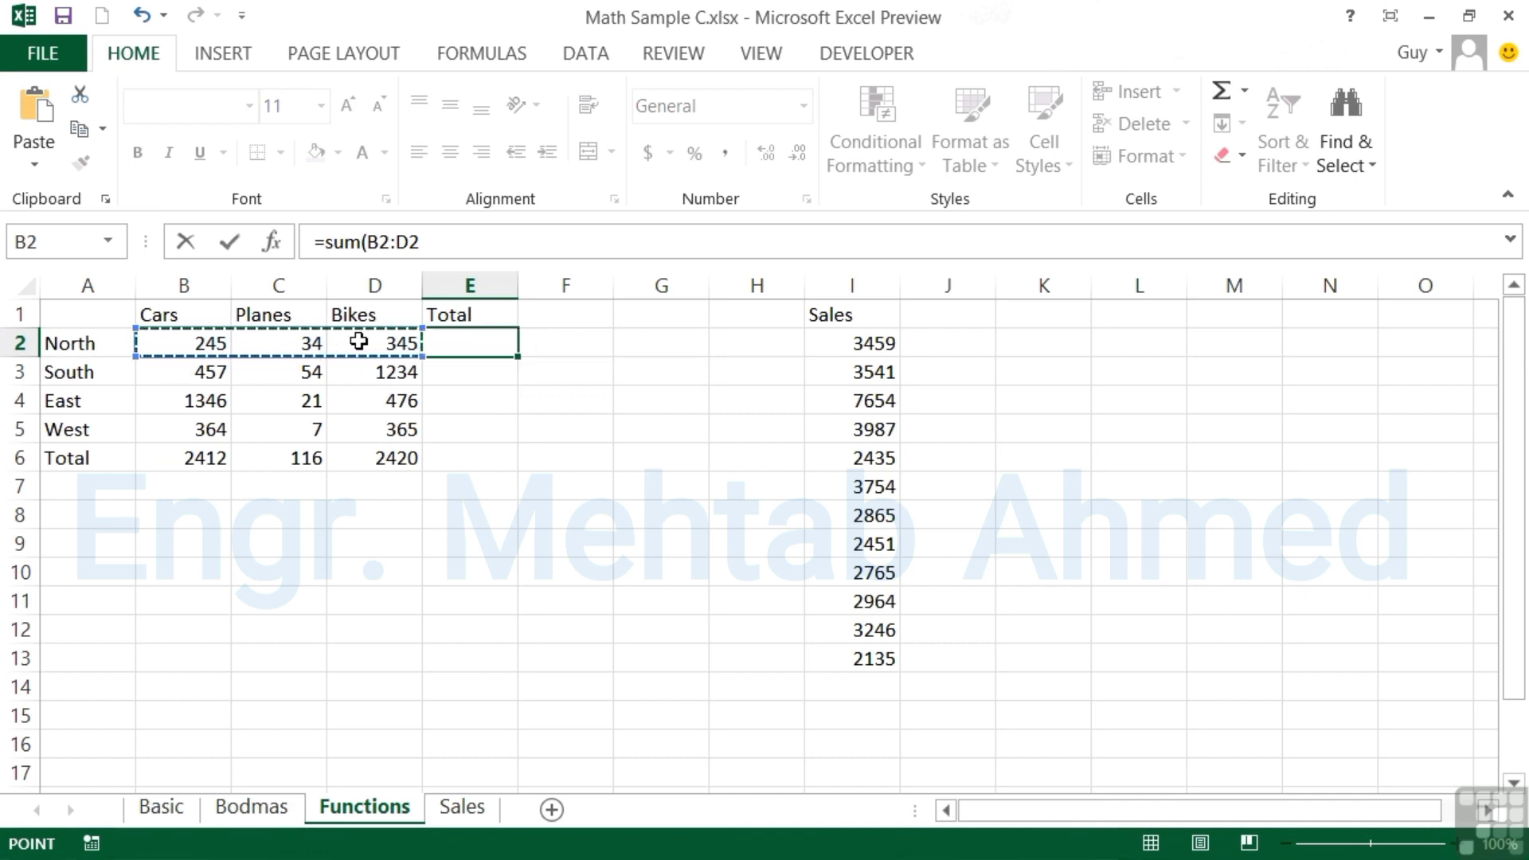
pyautogui.write('=sum(')
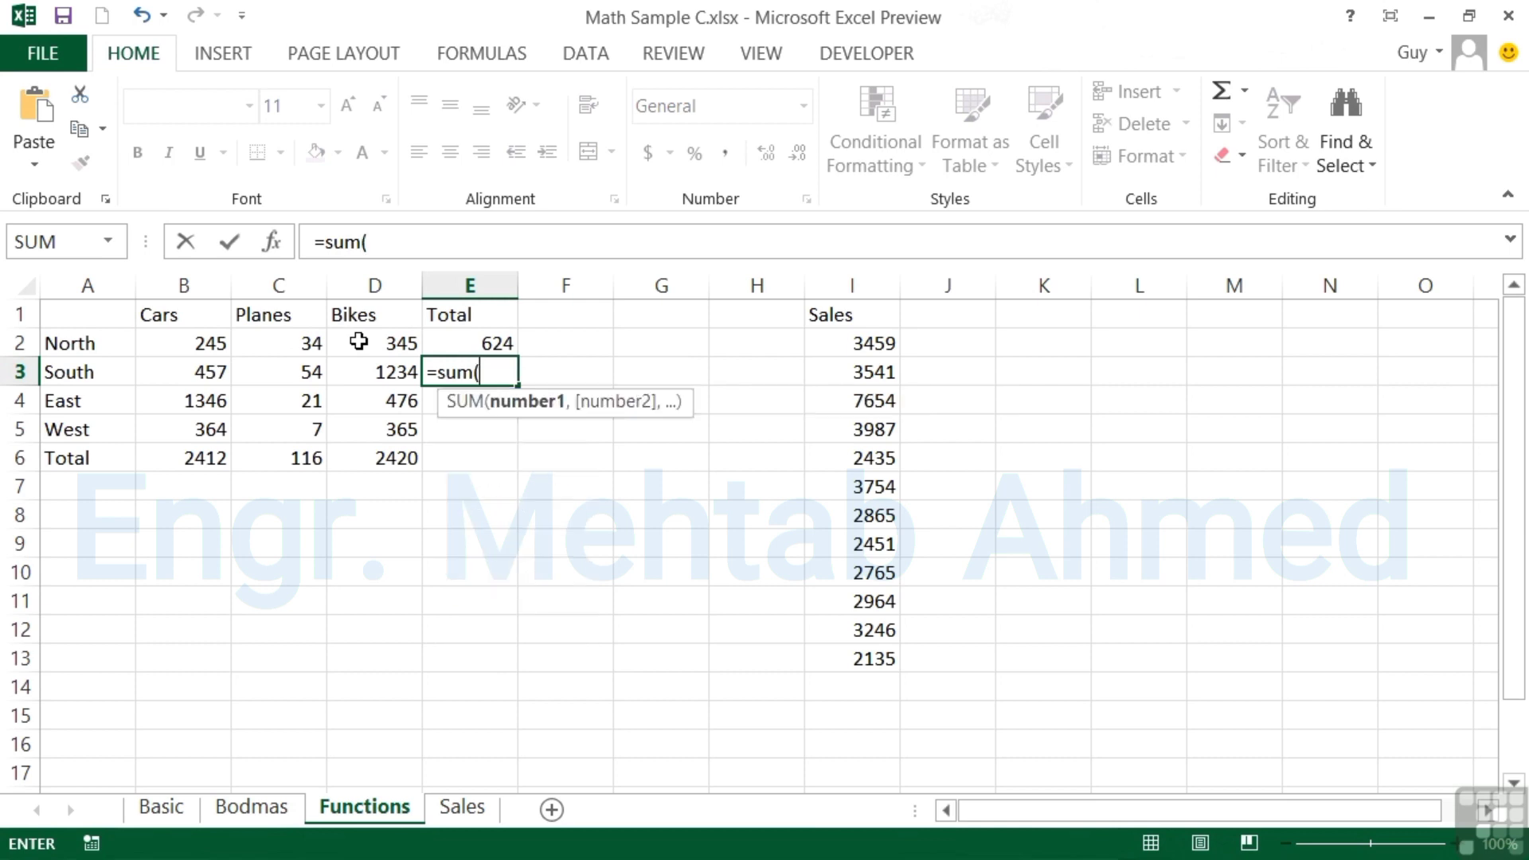
pyautogui.moveTo(218, 379); pyautogui.dragTo(389, 377)
pyautogui.press('Return')
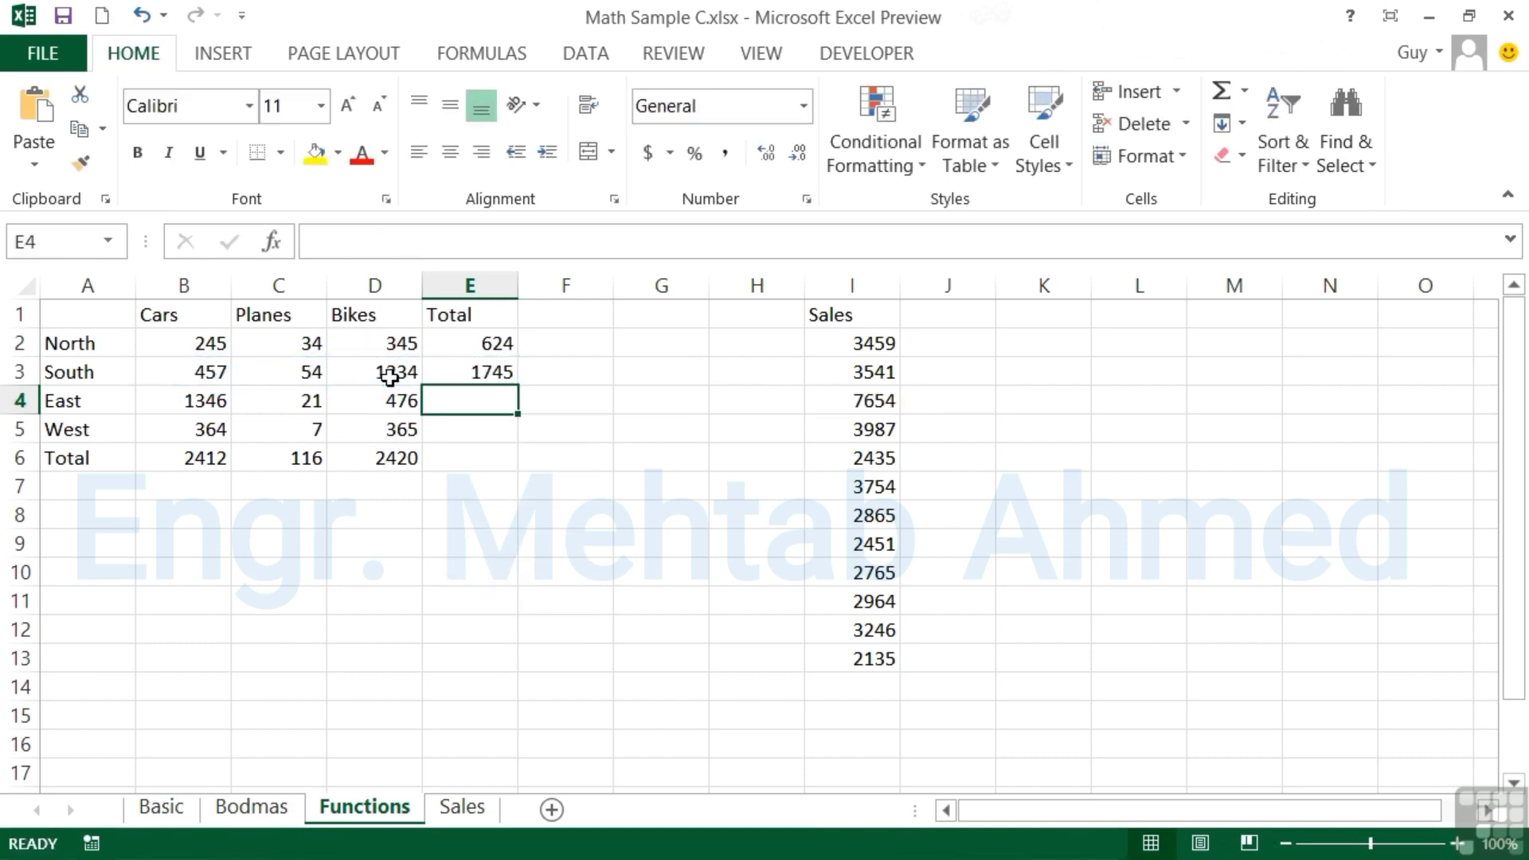
# Sum the East and West rows in E4 and E5 with =SUM(B4:D4) and =SUM(B5:D5)
pyautogui.write('=sum(')
pyautogui.moveTo(212, 401); pyautogui.dragTo(382, 405)
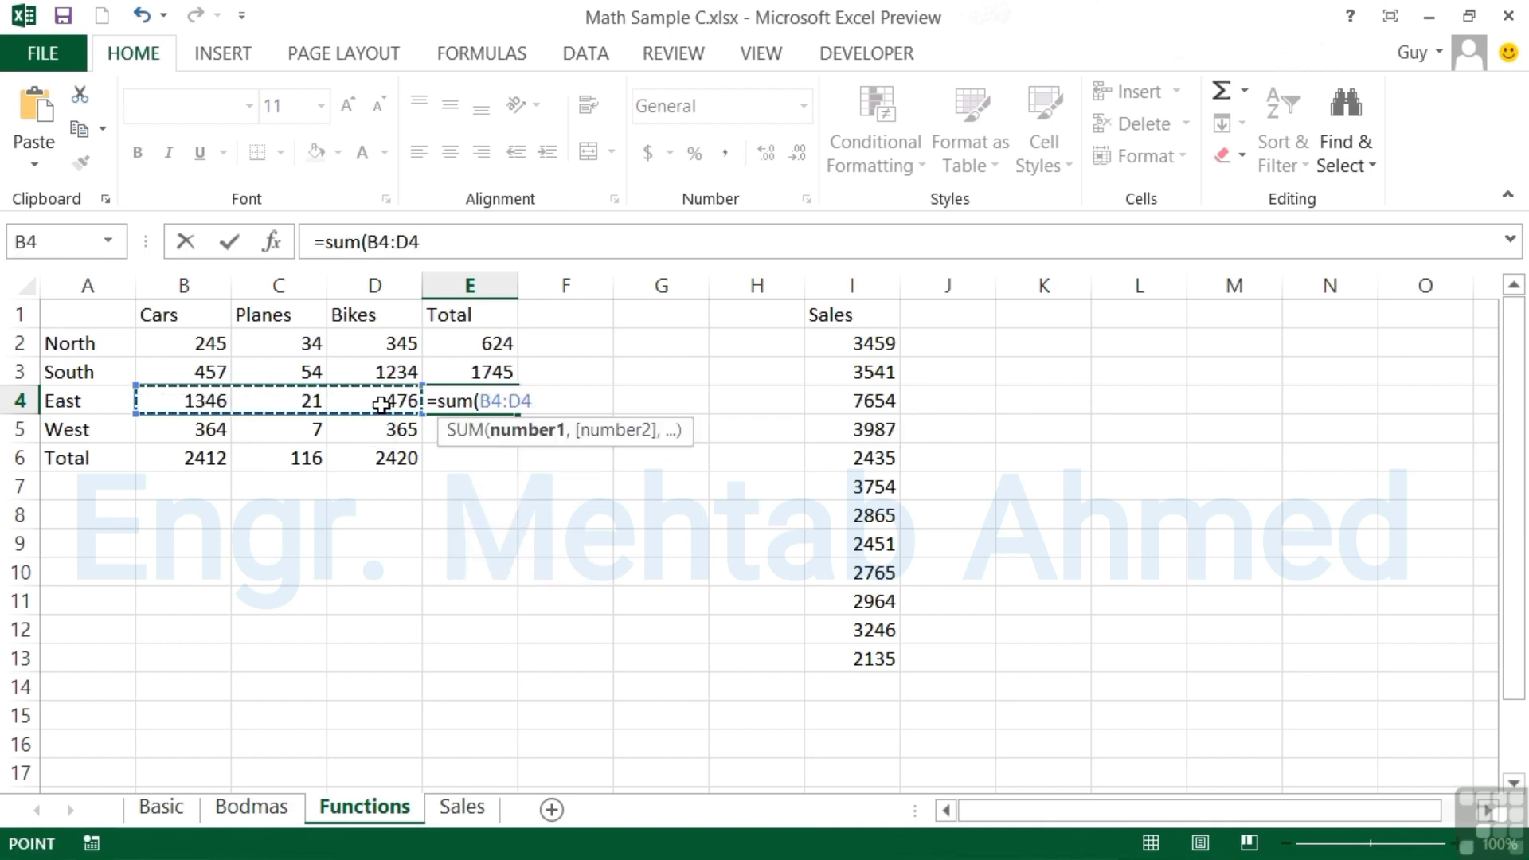
pyautogui.write(')')
pyautogui.press('Return')
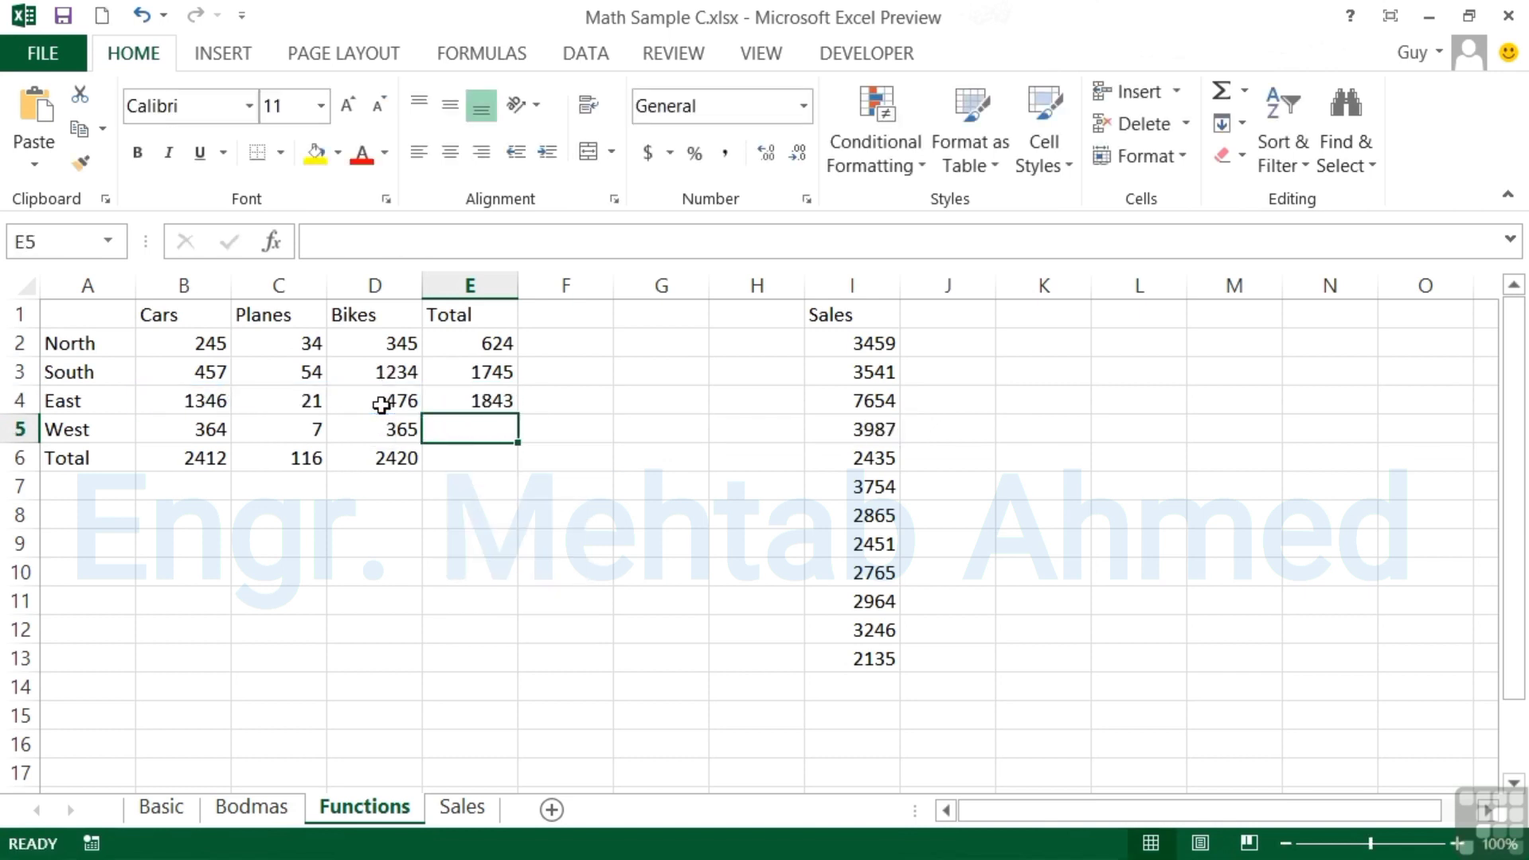
pyautogui.write('=sum(')
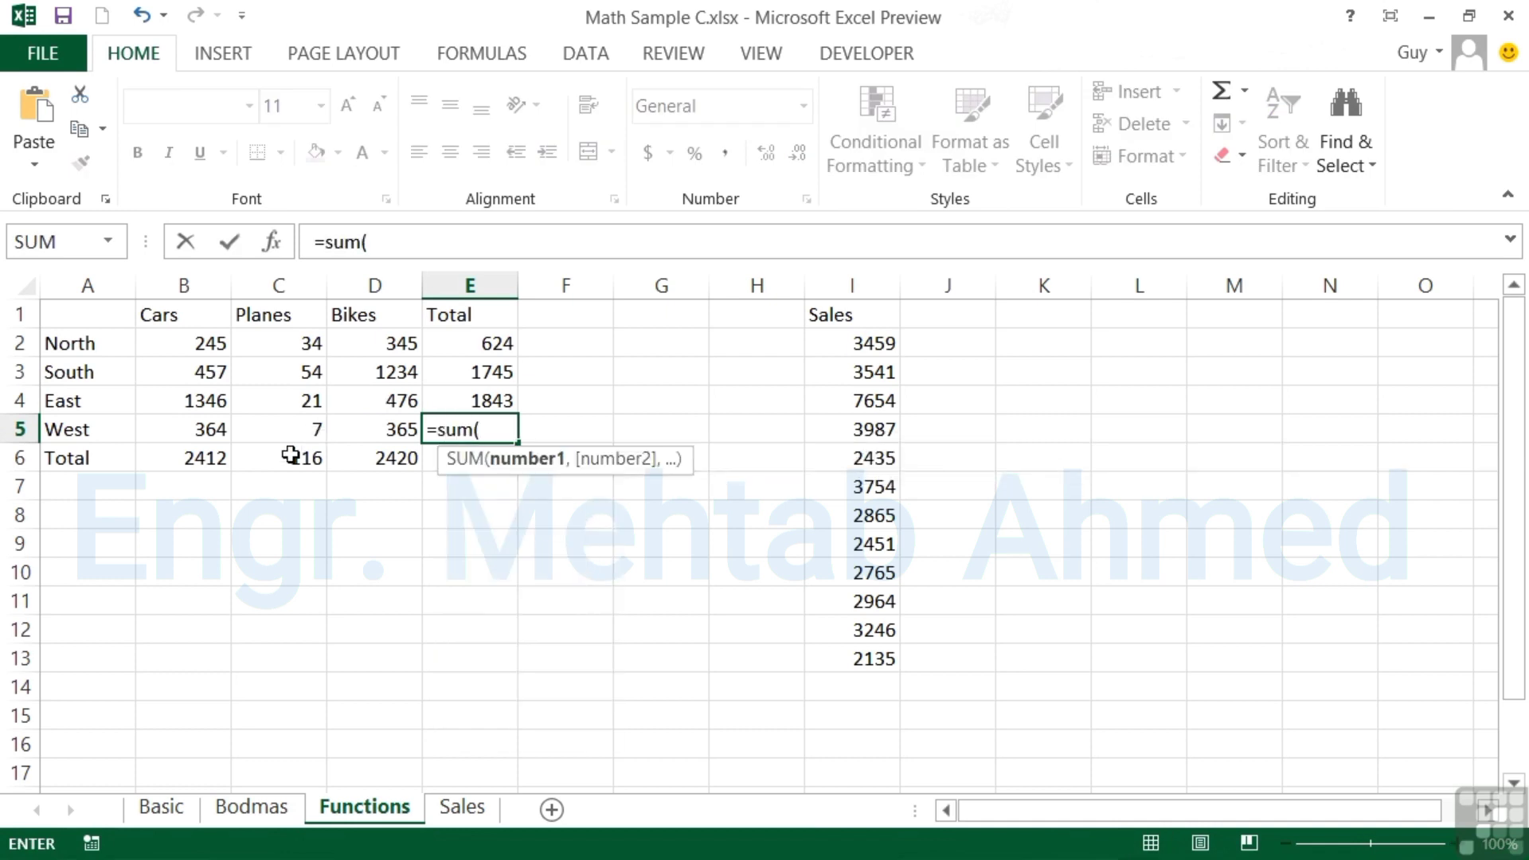
pyautogui.moveTo(194, 434); pyautogui.dragTo(368, 425)
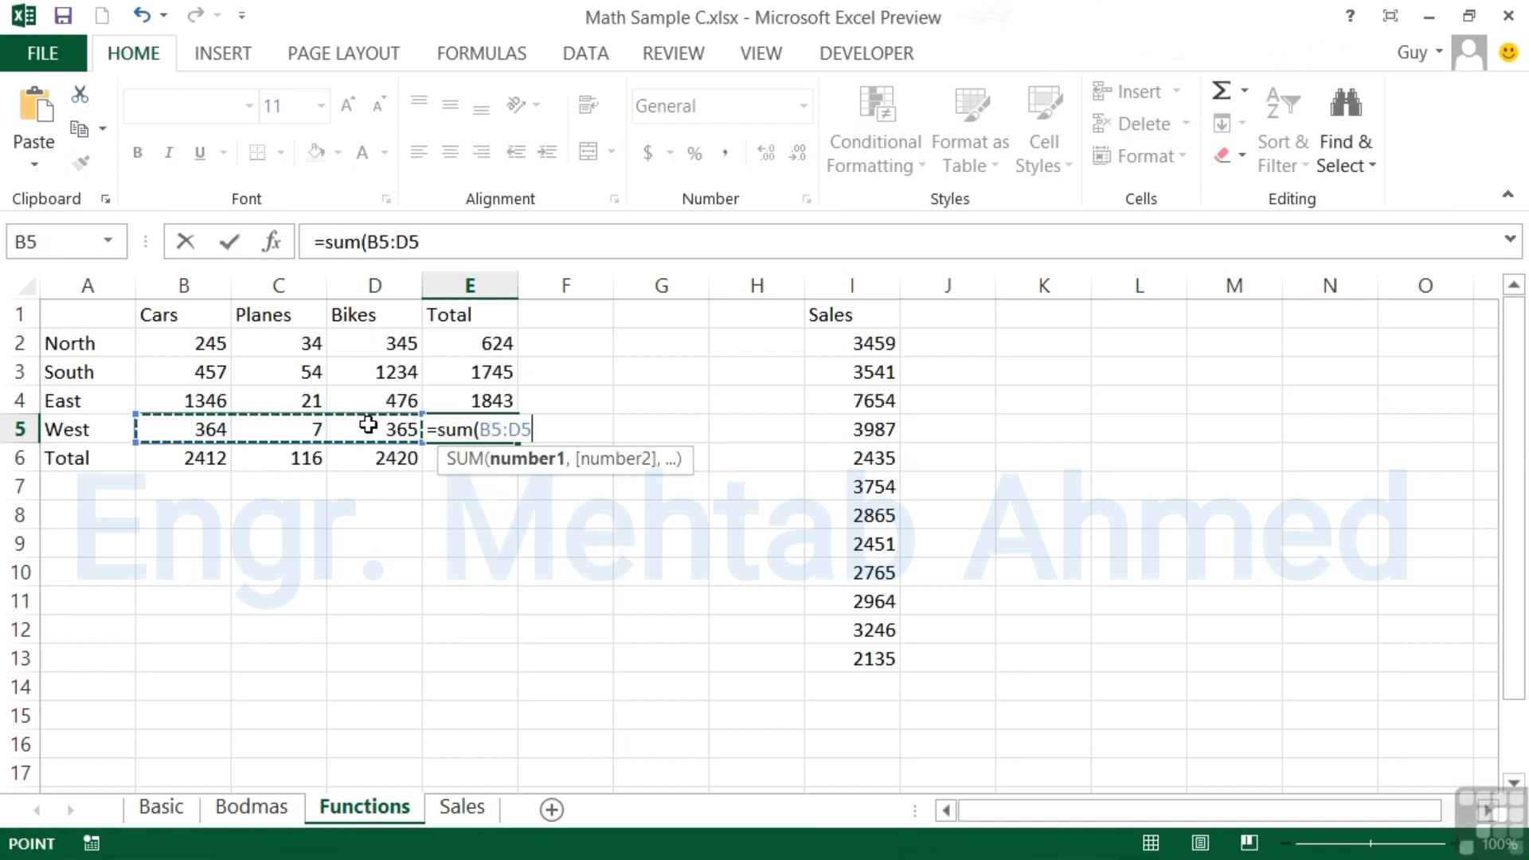
pyautogui.press('Return')
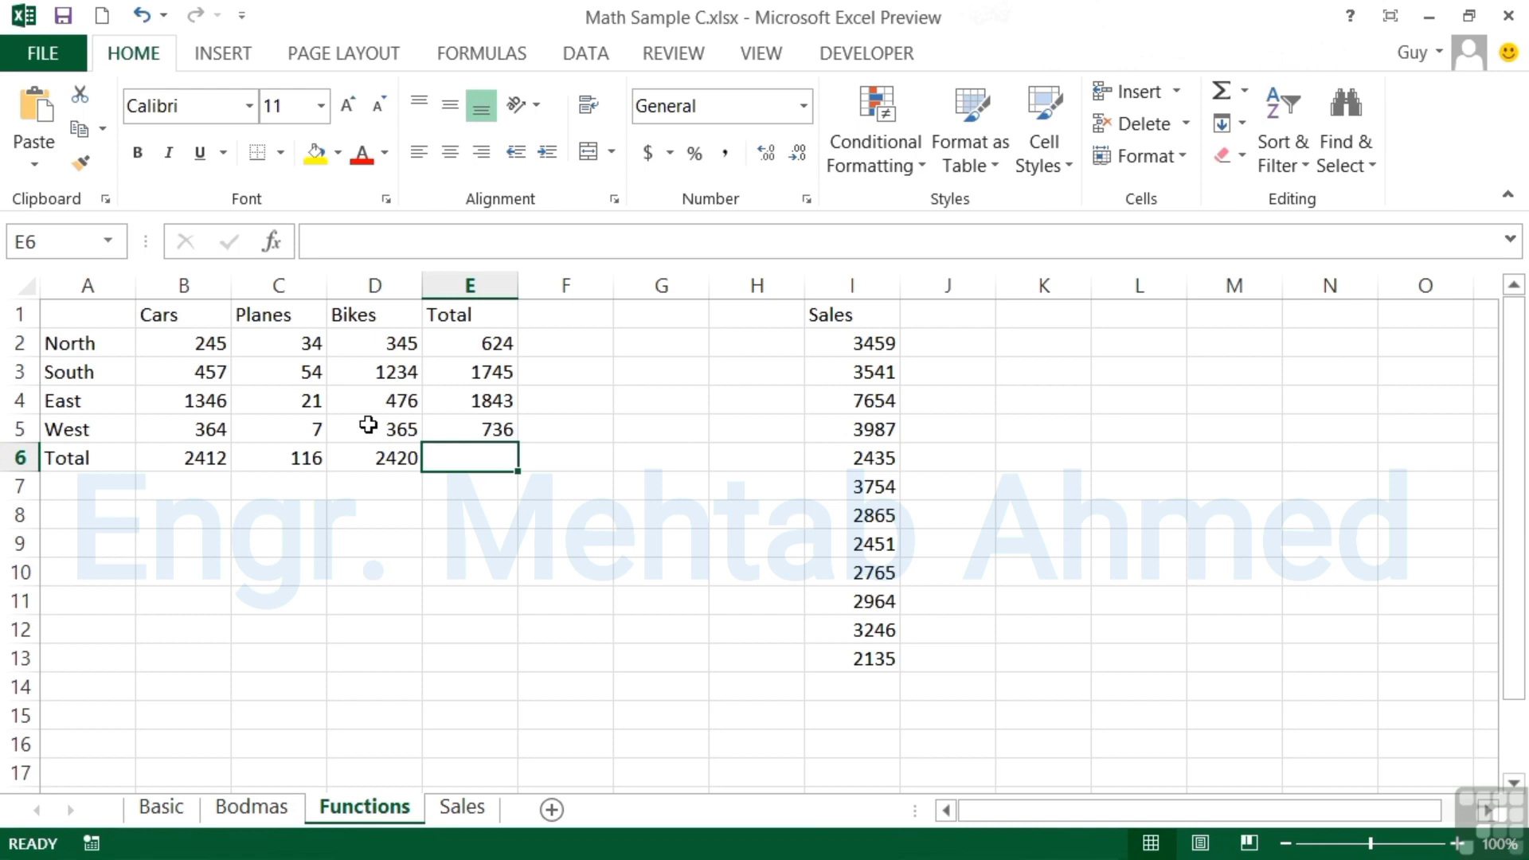
# Enter =SUM(B2:D5) in E6 for a grand total of 4948
pyautogui.doubleClick(470, 460)
pyautogui.write('=sum(')
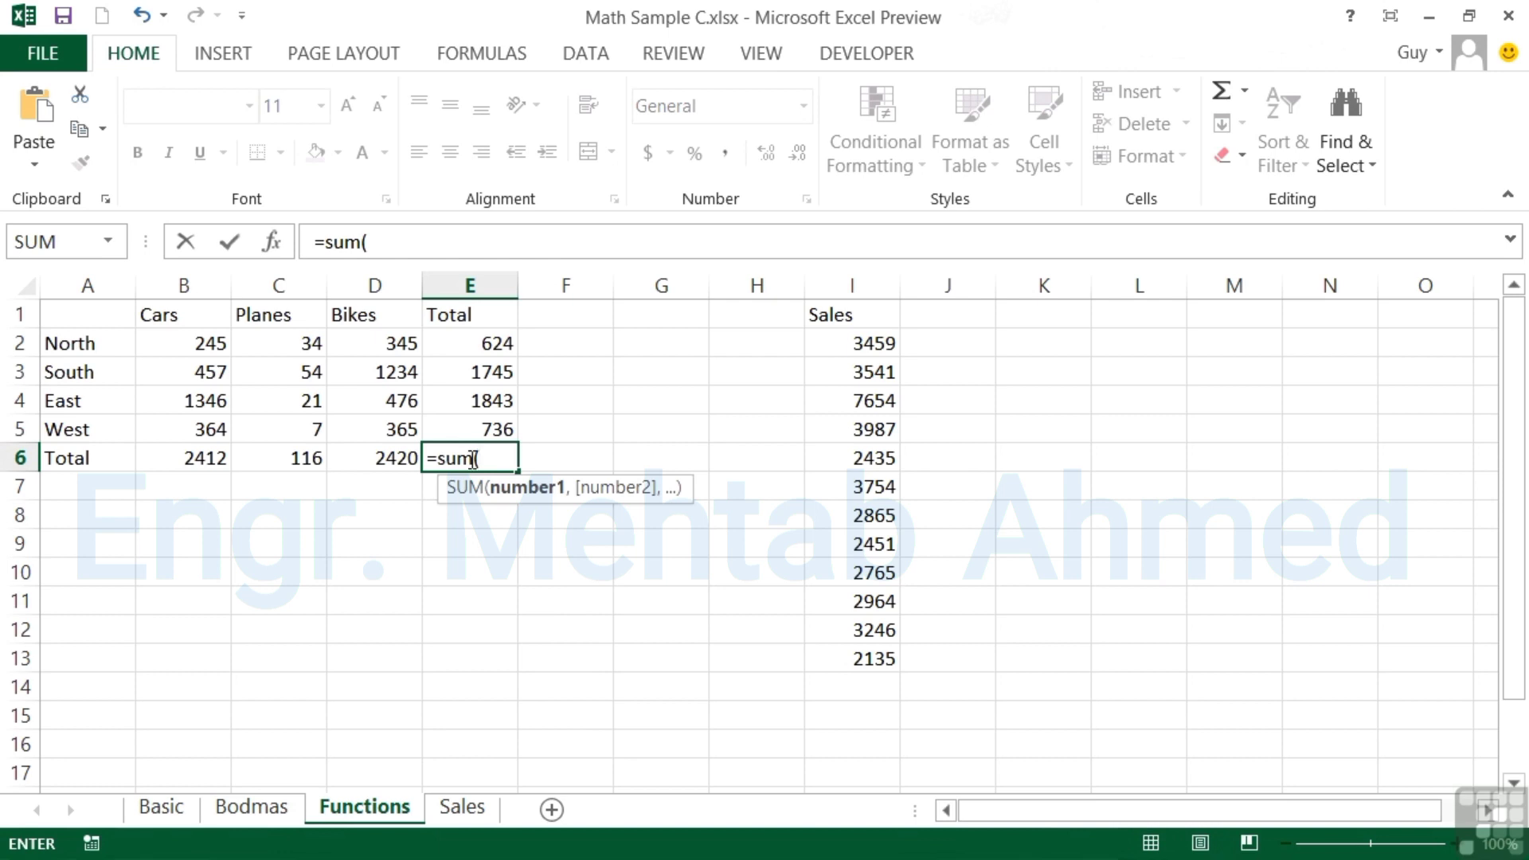
pyautogui.moveTo(191, 341); pyautogui.dragTo(370, 428)
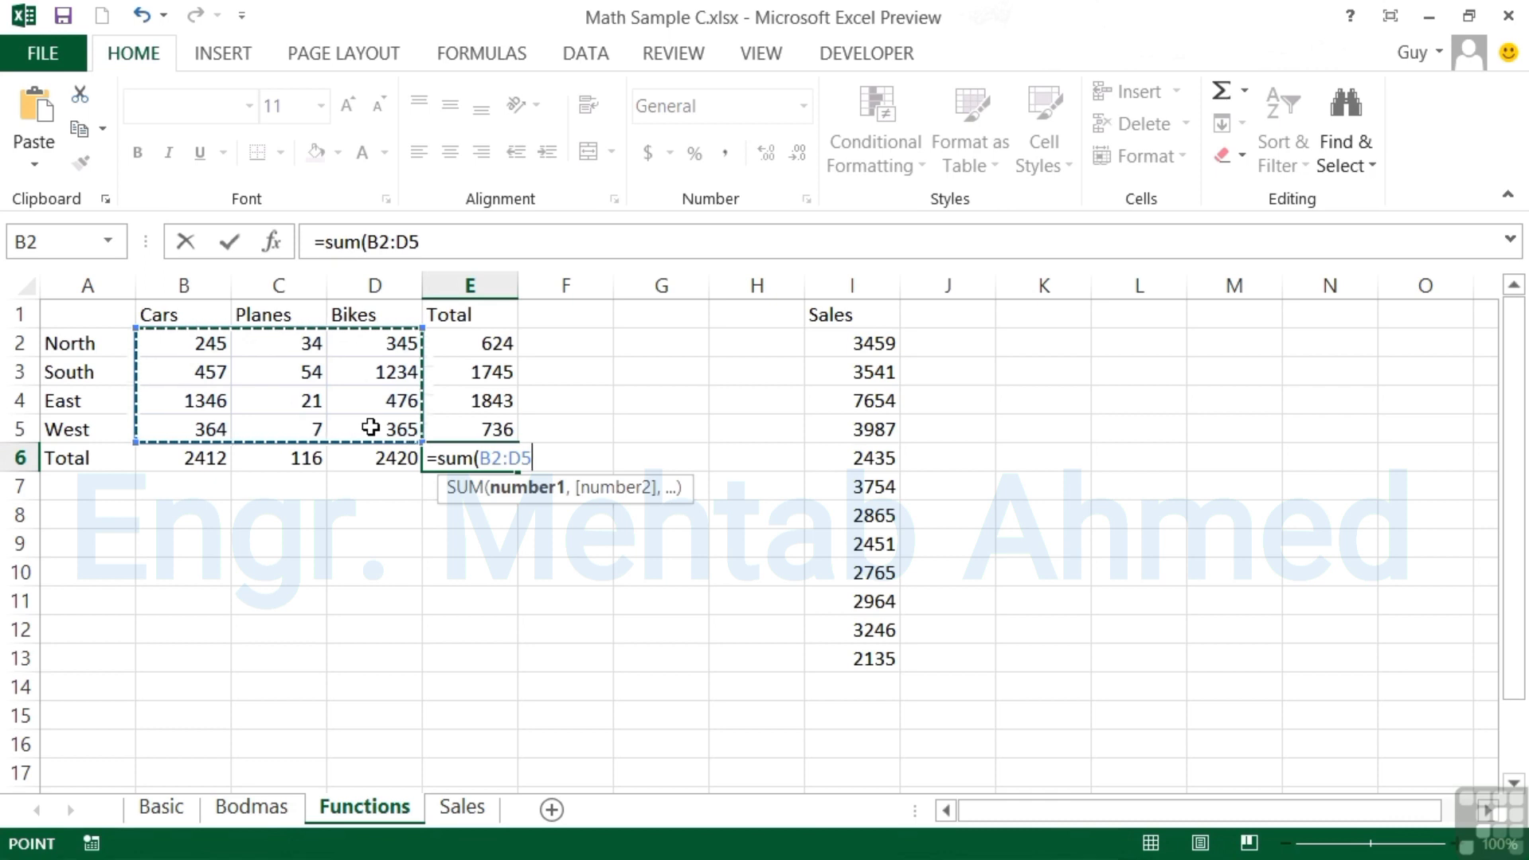
pyautogui.press('Return')
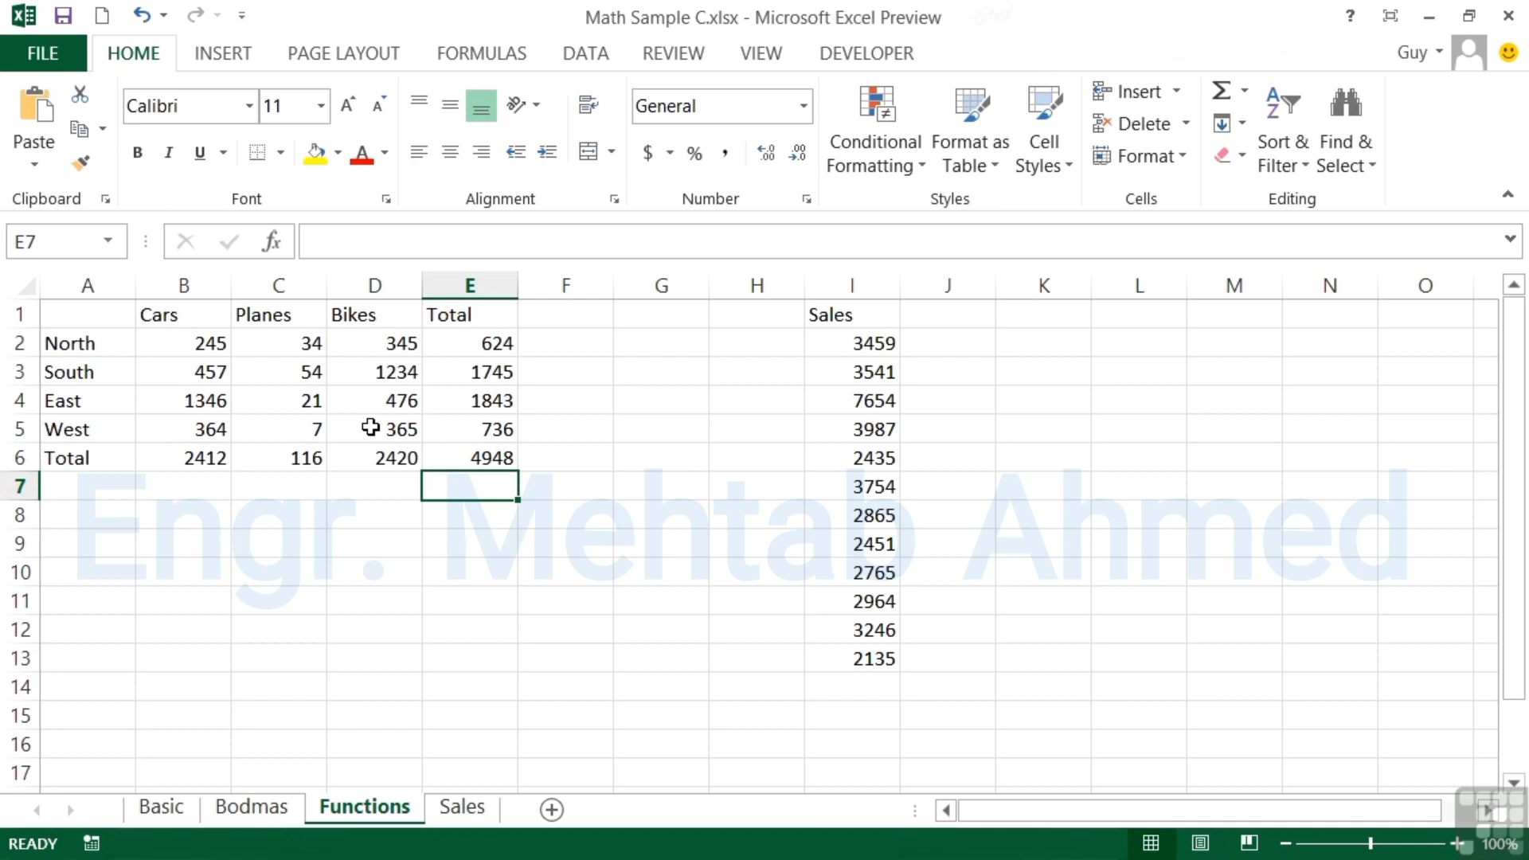
pyautogui.click(853, 687)
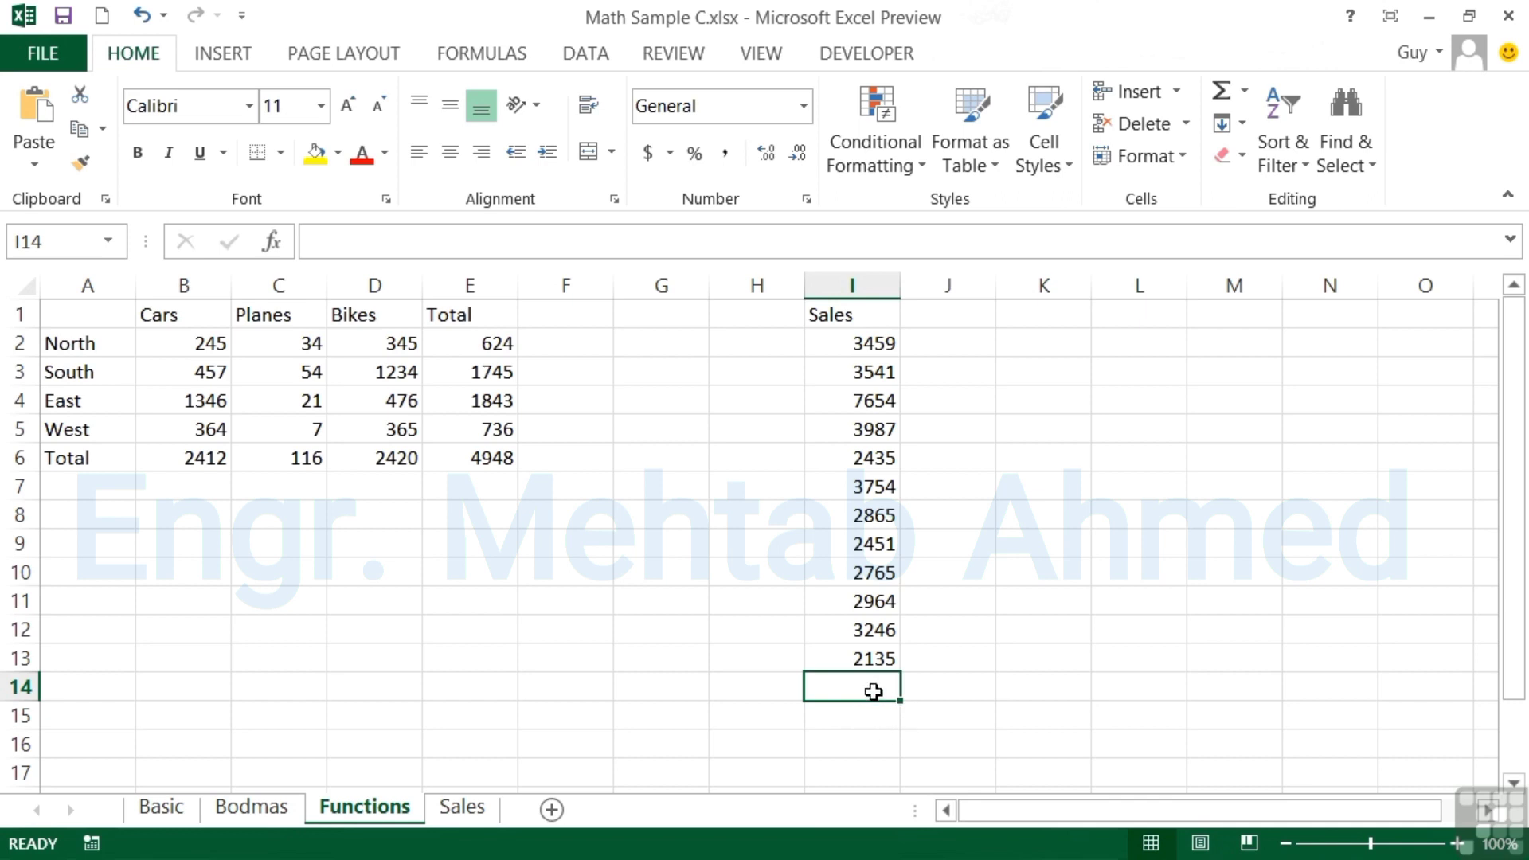
# AutoSum the Sales figures into I14 as =SUM(I2:I13)
pyautogui.click(1222, 97)
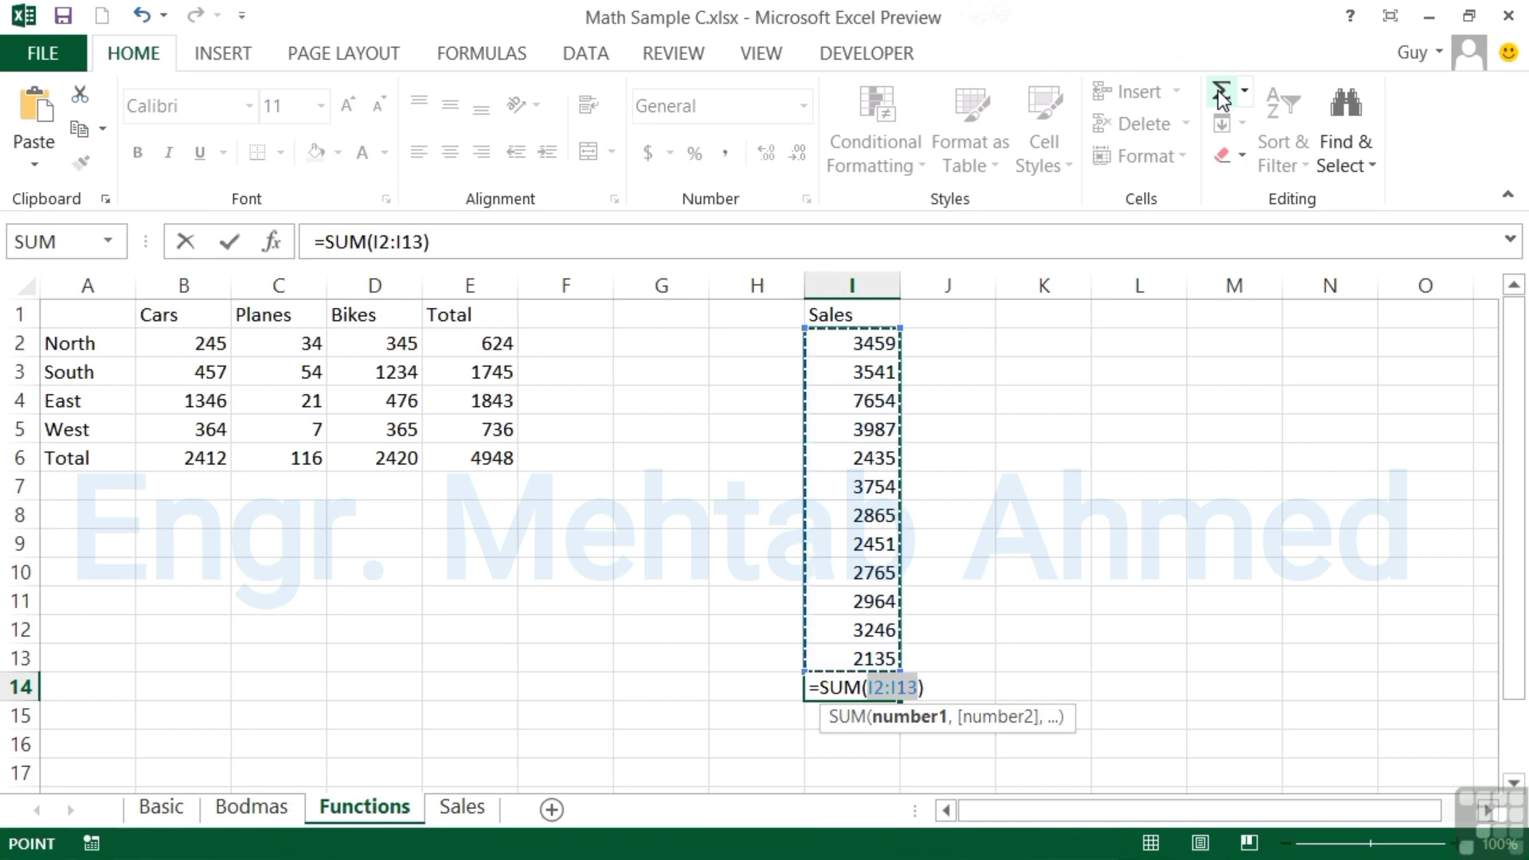
pyautogui.click(1222, 94)
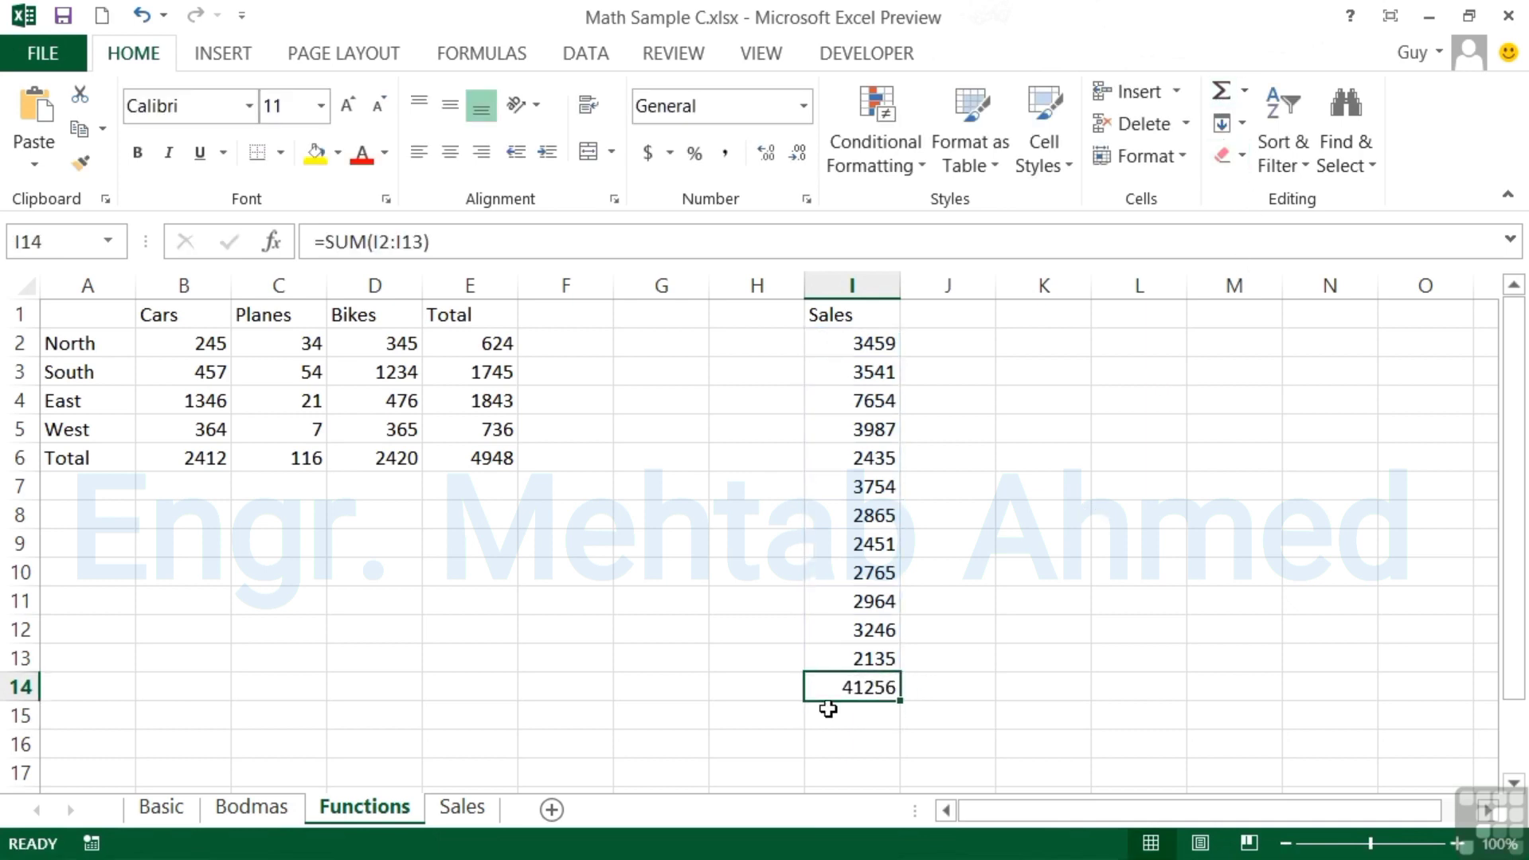
pyautogui.doubleClick(863, 686)
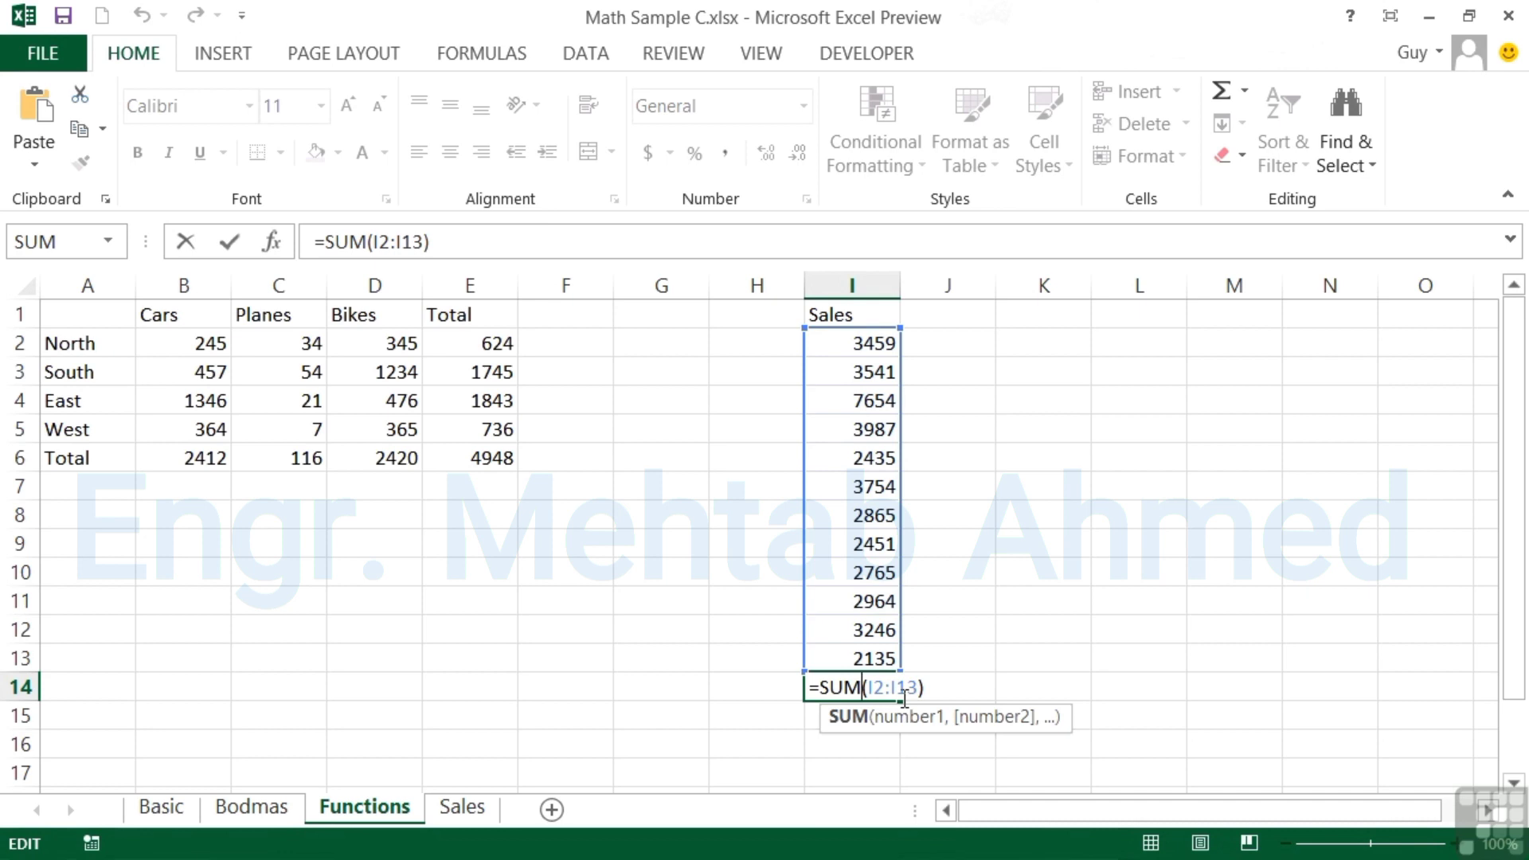
# Clear the Sales total in I14 and delete the 3754 value in I7
pyautogui.hotkey('ctrl', 'Return')
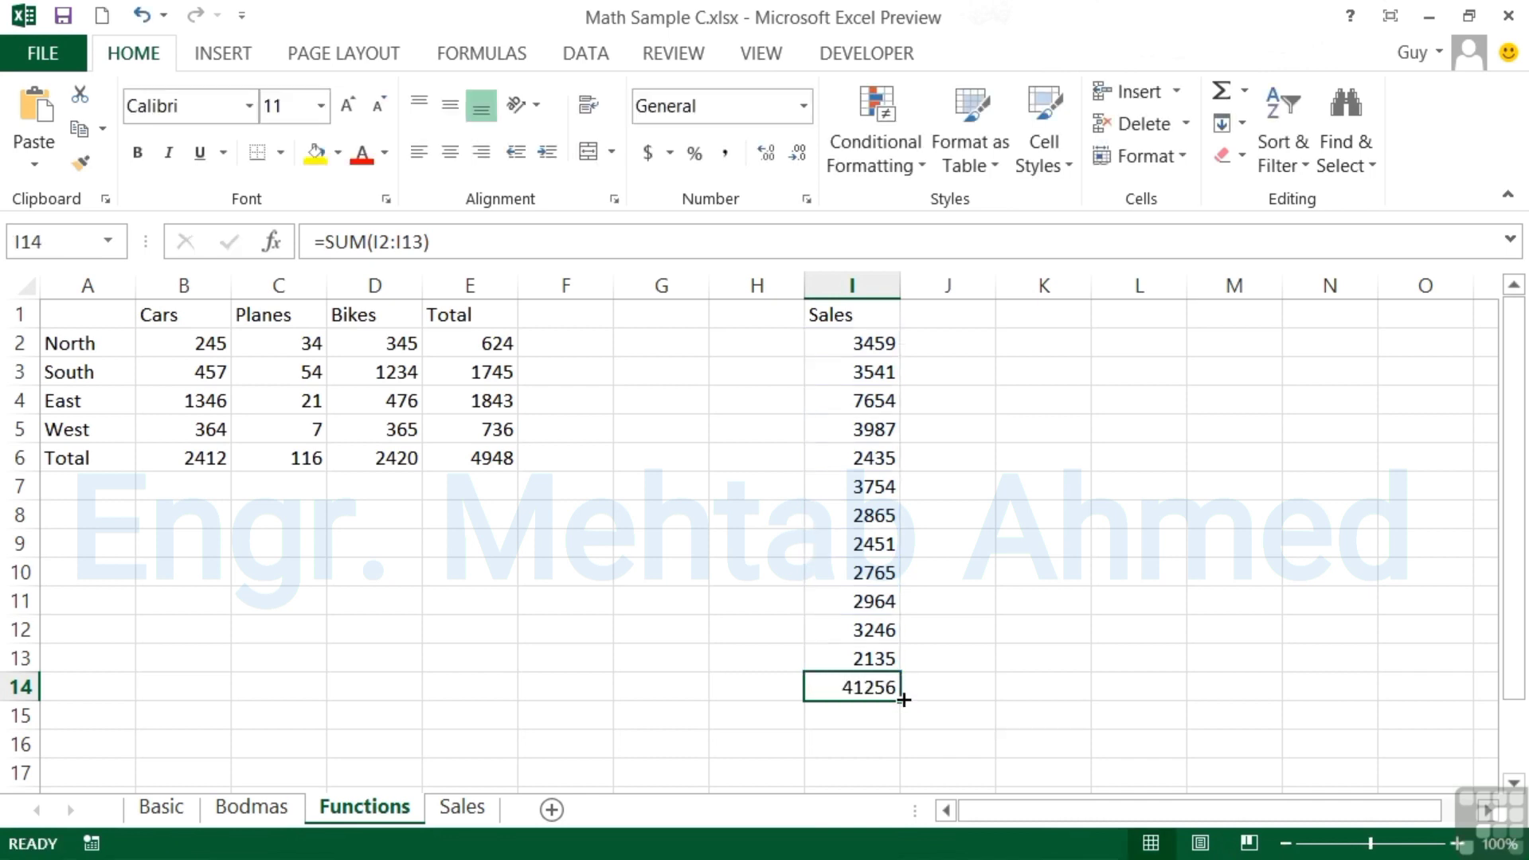
pyautogui.press('Delete')
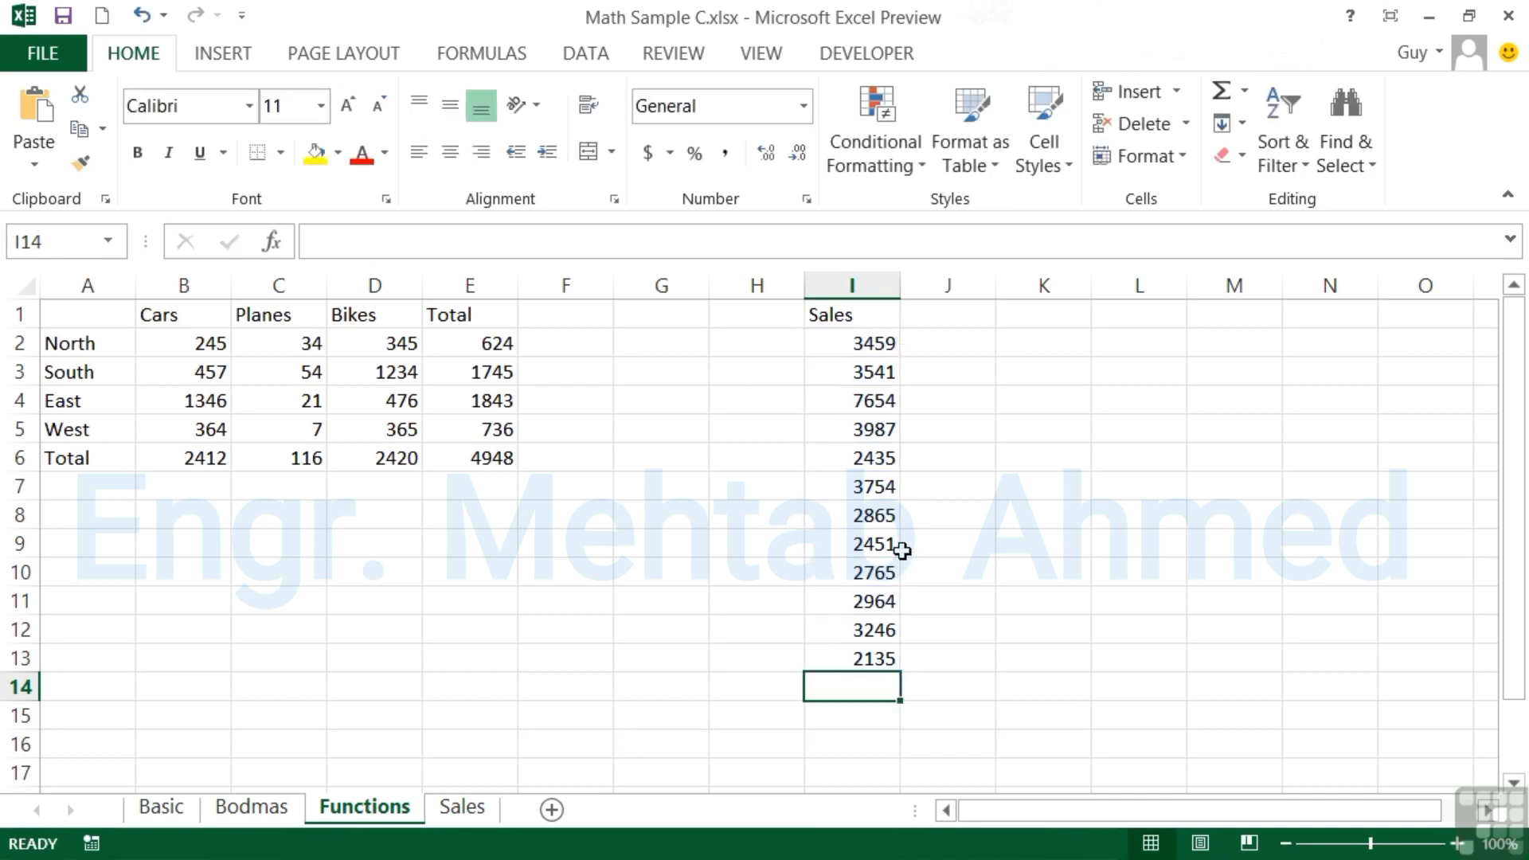
pyautogui.click(876, 487)
pyautogui.press('Delete')
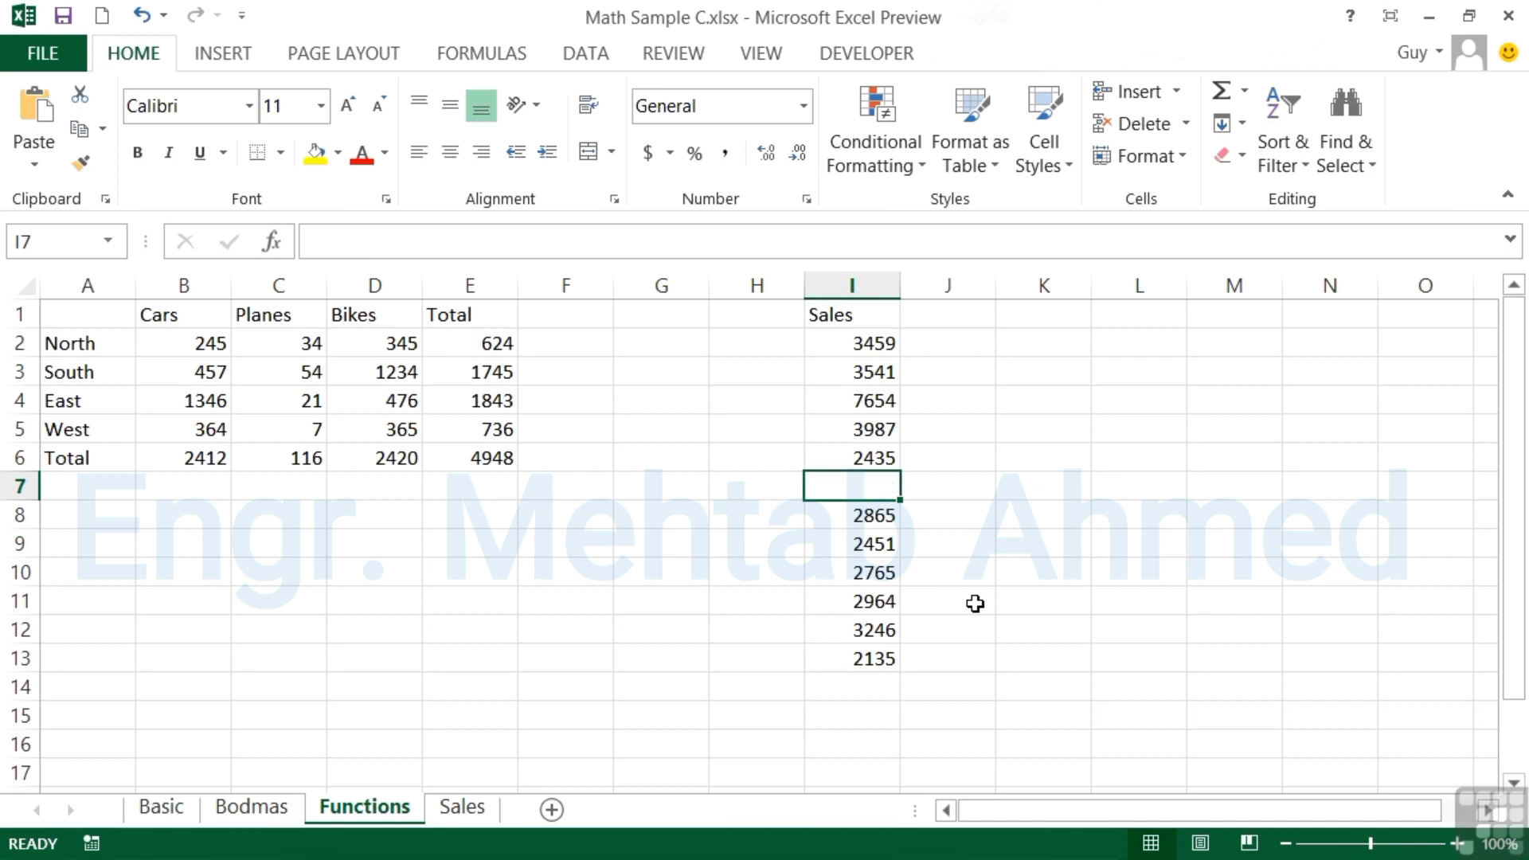
pyautogui.press('Down')
# Try AutoSum in I14 and cancel its partial =SUM(I8:I13) suggestion
pyautogui.click(866, 694)
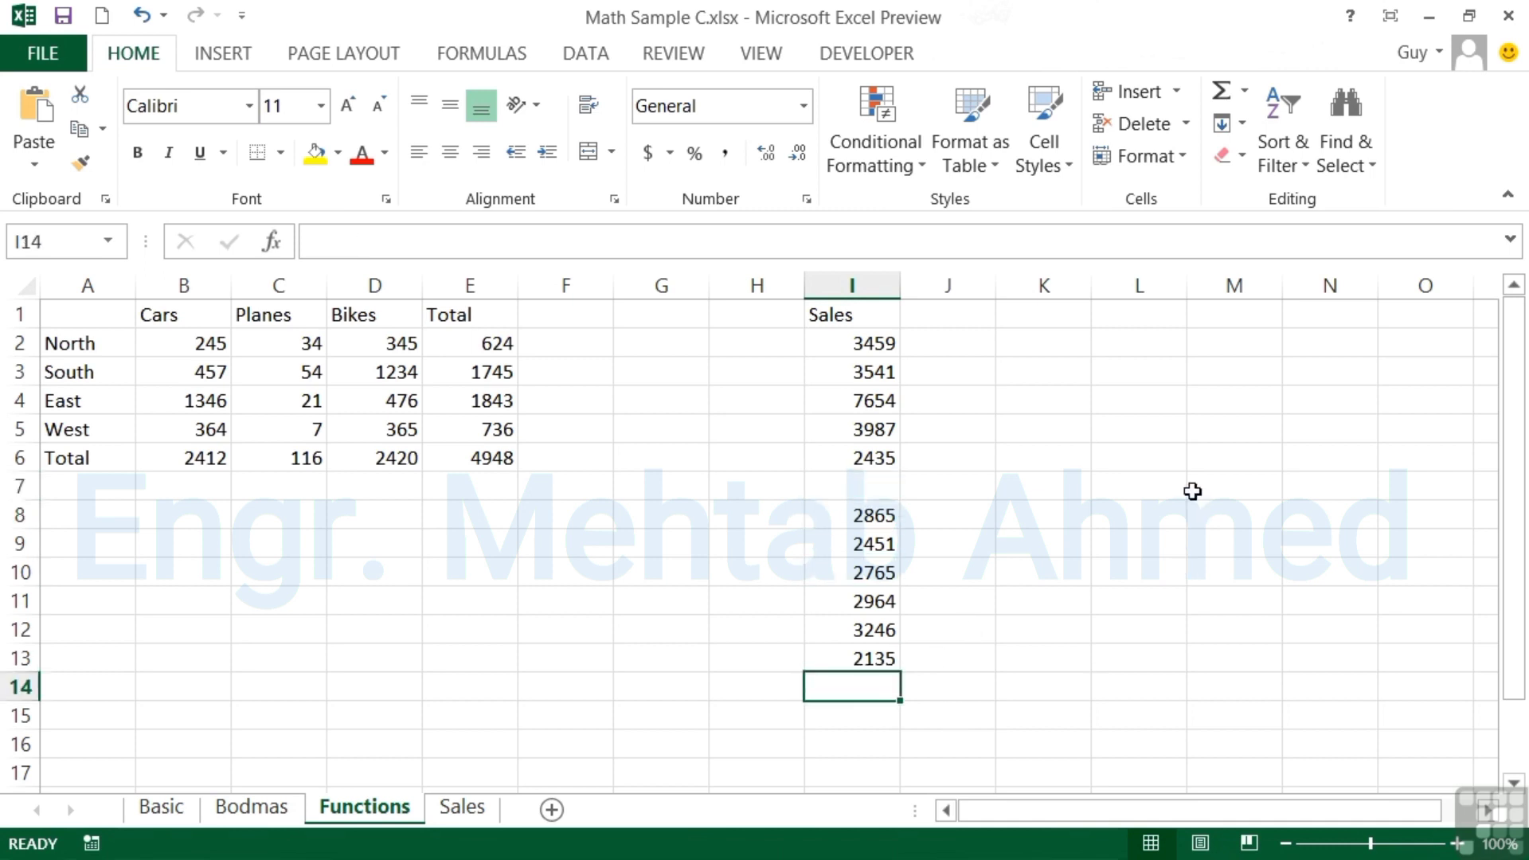
pyautogui.click(1222, 97)
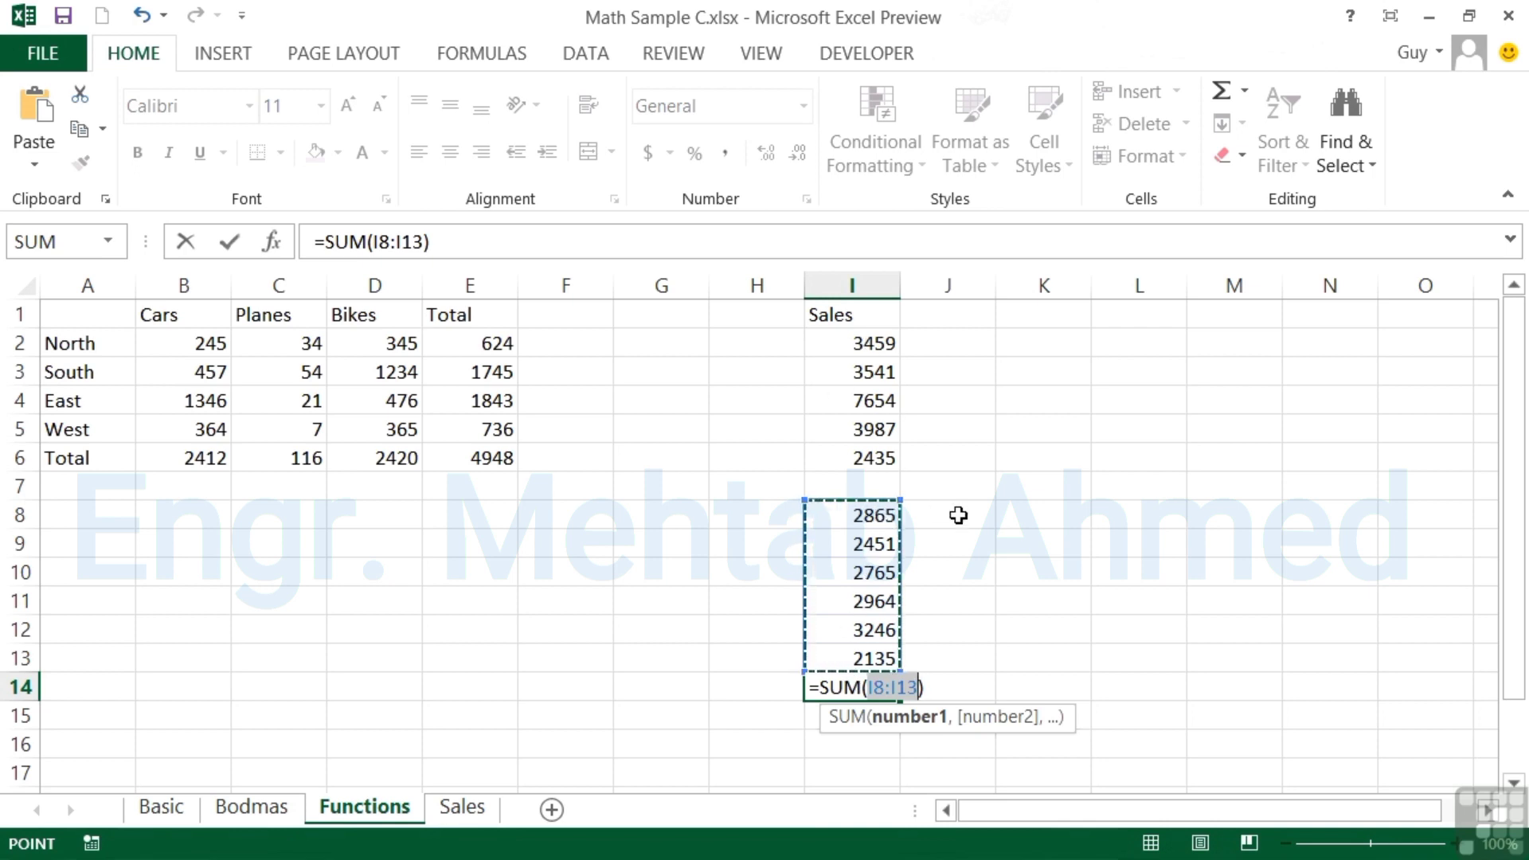
pyautogui.press('Escape')
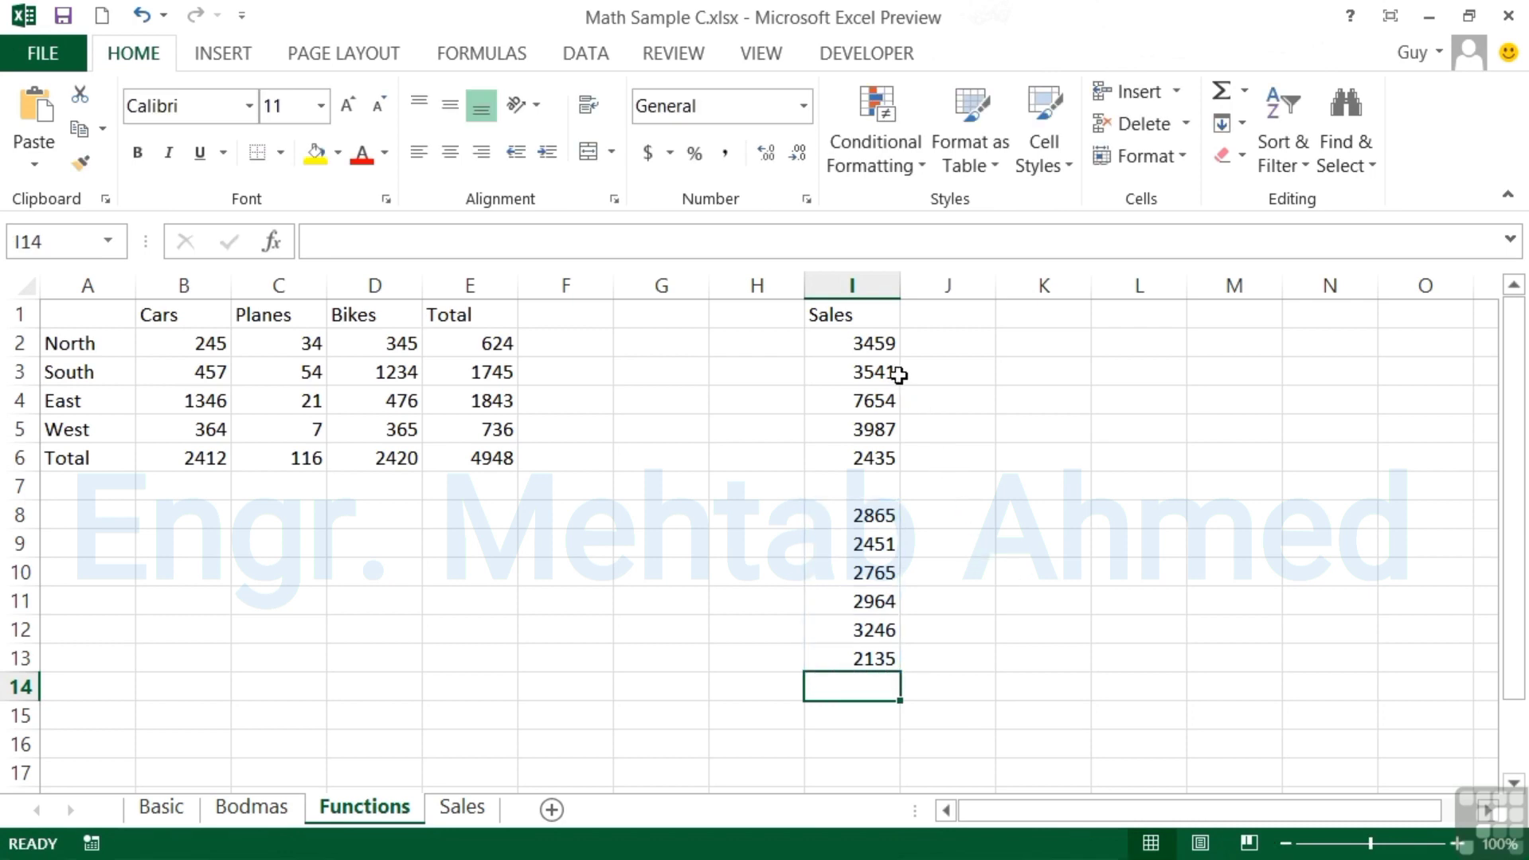
pyautogui.click(864, 341)
# AutoSum the selected Sales values I2:I13 into I14, giving 37502
pyautogui.moveTo(863, 366); pyautogui.dragTo(850, 658)
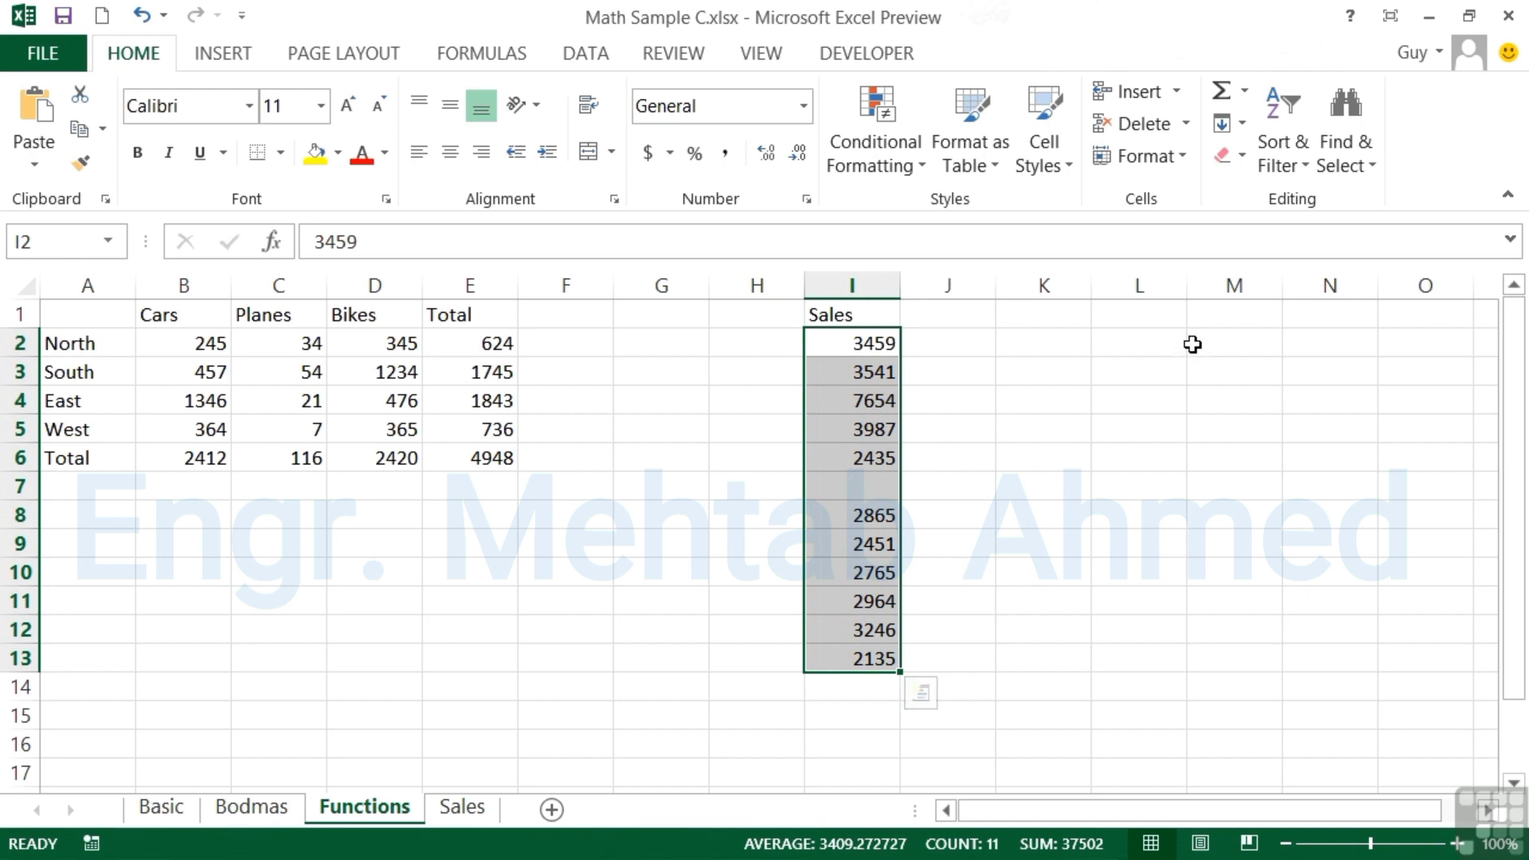
pyautogui.click(1224, 94)
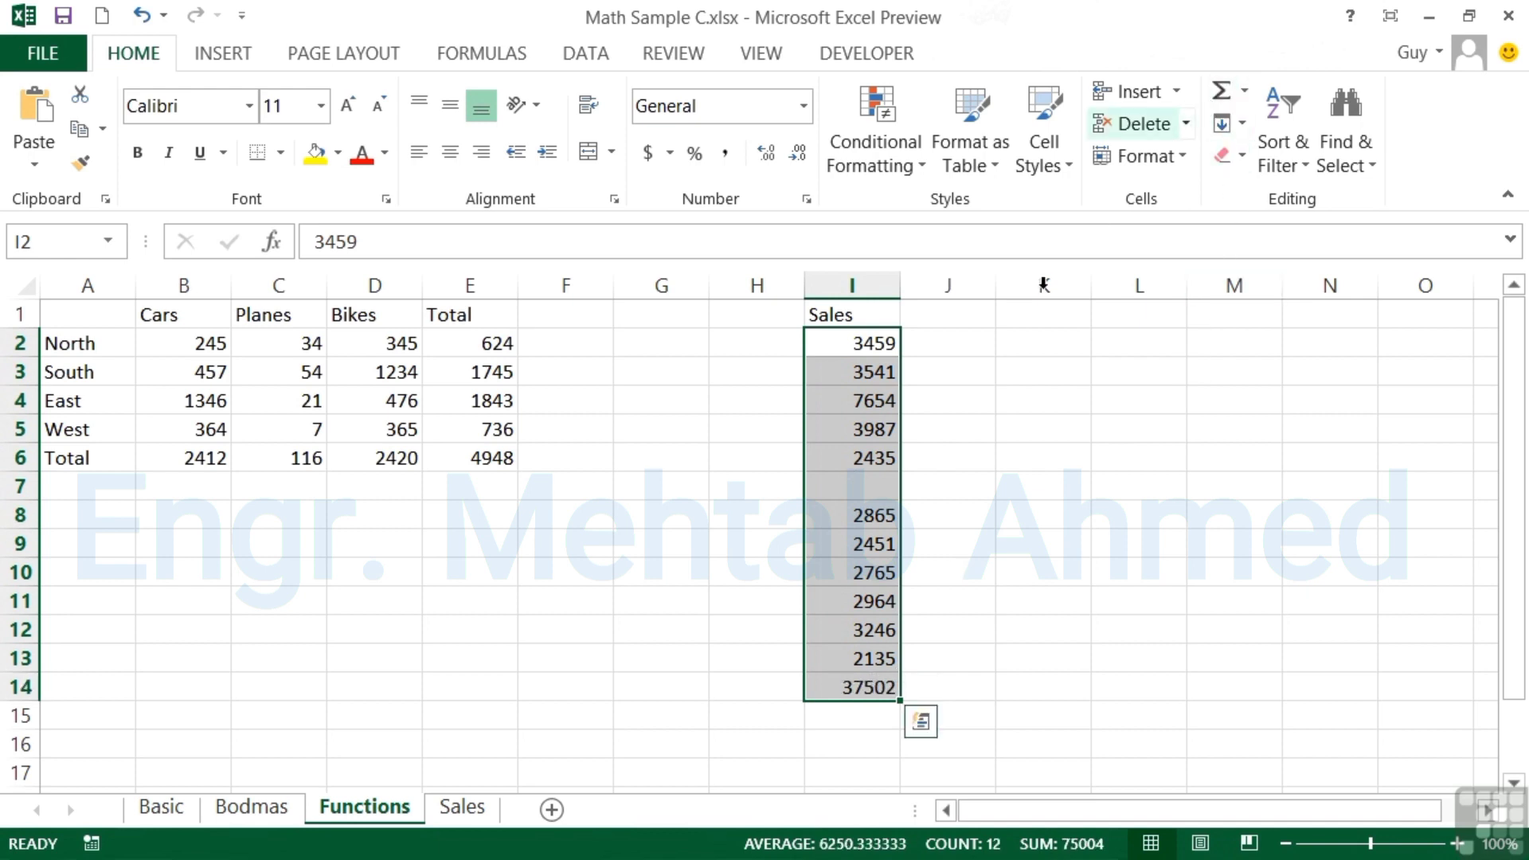
pyautogui.click(878, 687)
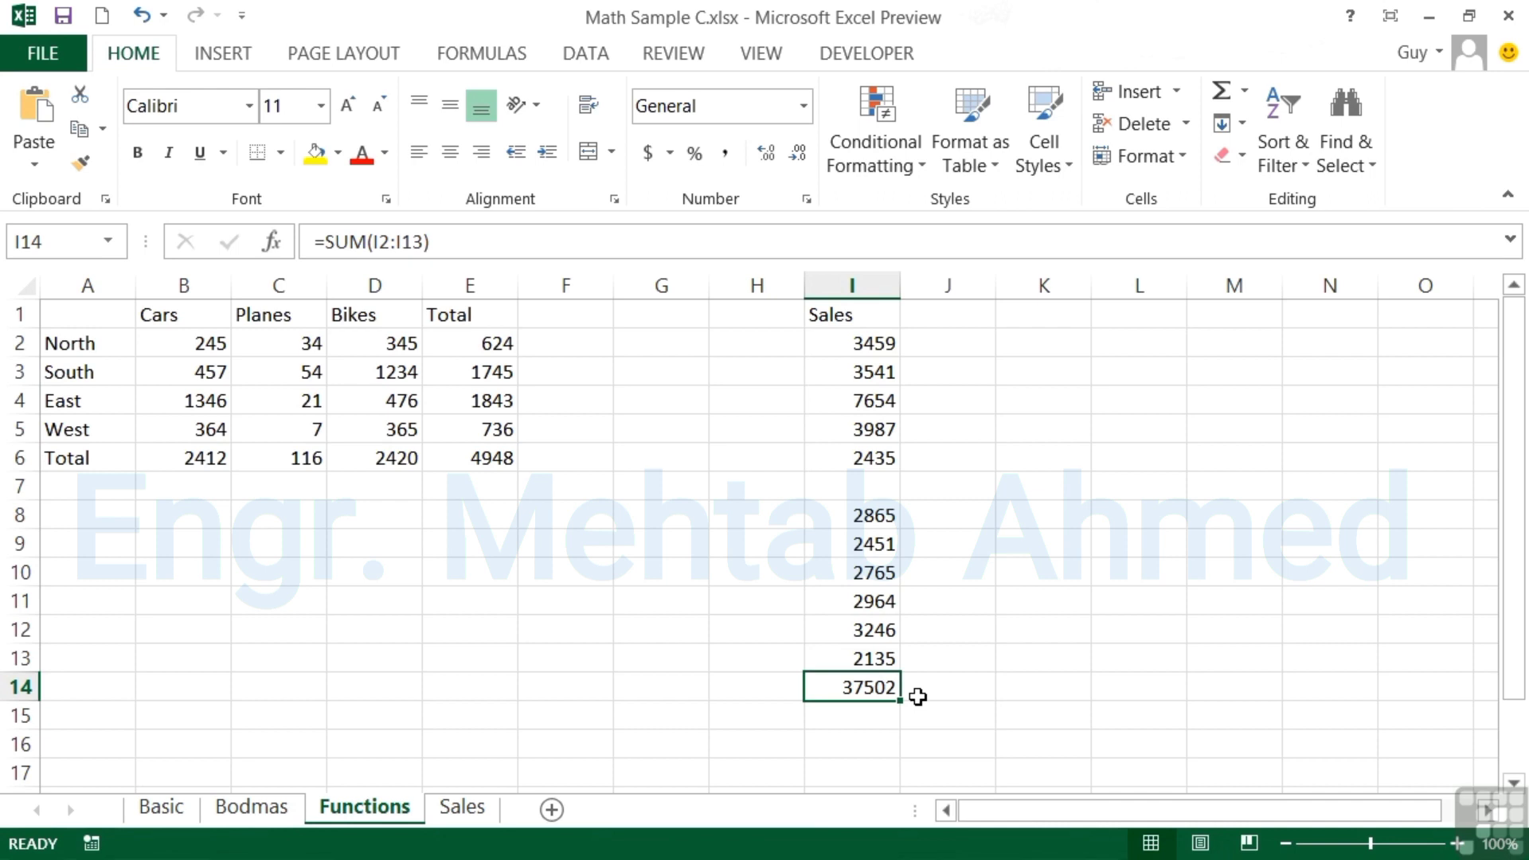